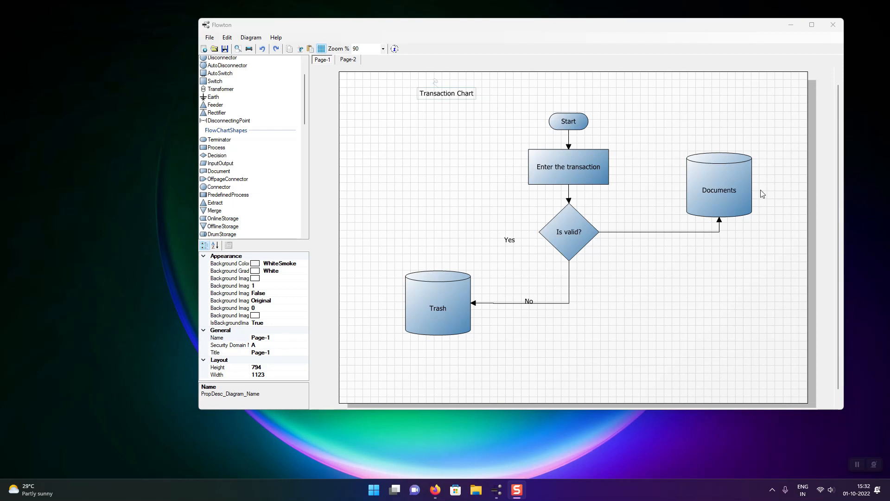
Maximize the Flowton window and switch to the Flowton product page in Firefox.
left_click(812, 25)
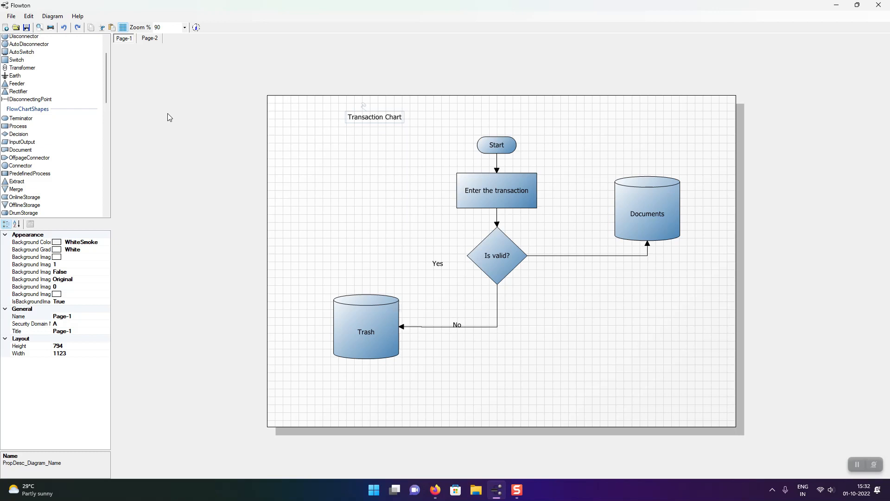
left_click(496, 491)
left_click(434, 490)
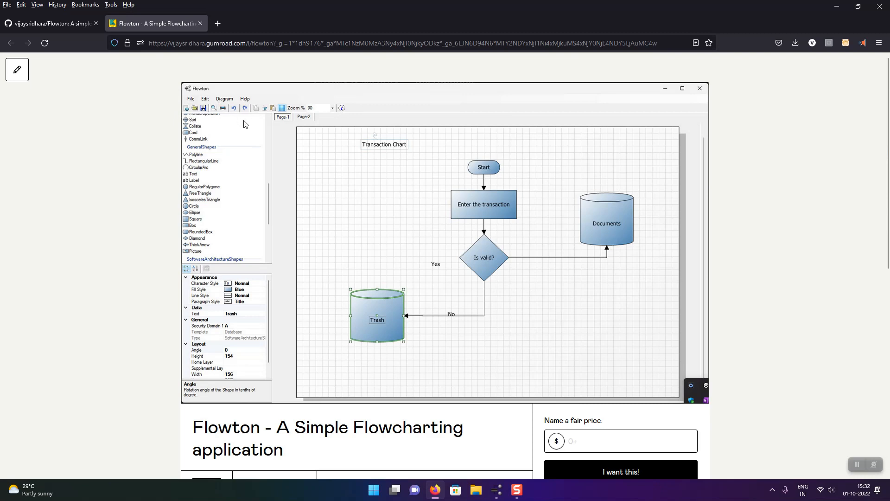
Highlight the base part of the product page's web address and enter 0 as the fair price.
left_click_drag(271, 43, 148, 43)
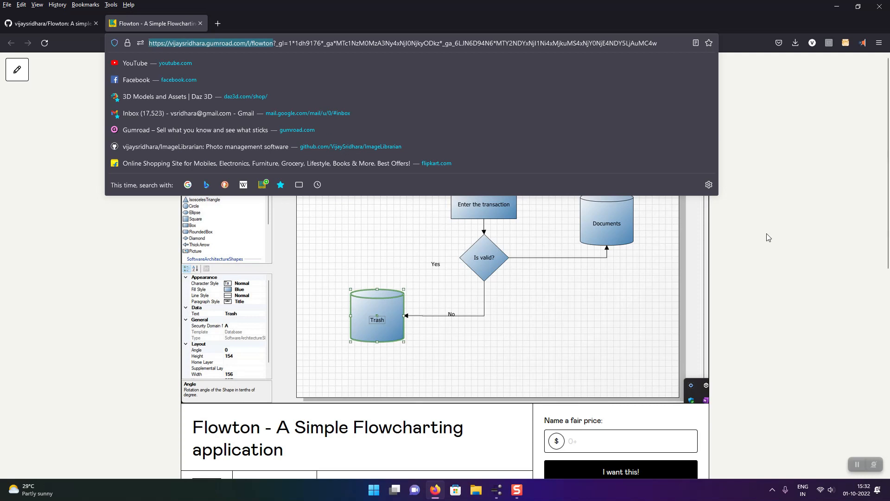
left_click(771, 256)
scroll(772, 262, "down", 4)
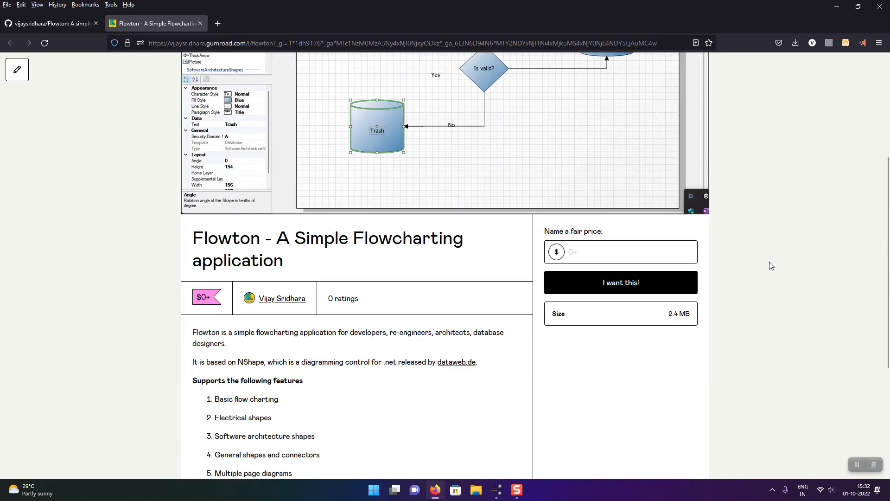
left_click(623, 259)
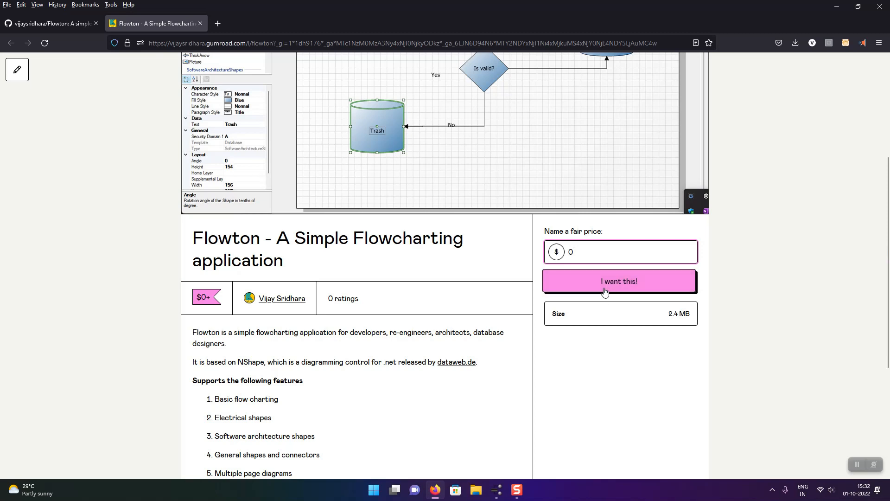
Read the supported features, prerequisites and open-source link on the Flowton product page.
scroll(594, 349, "down", 2)
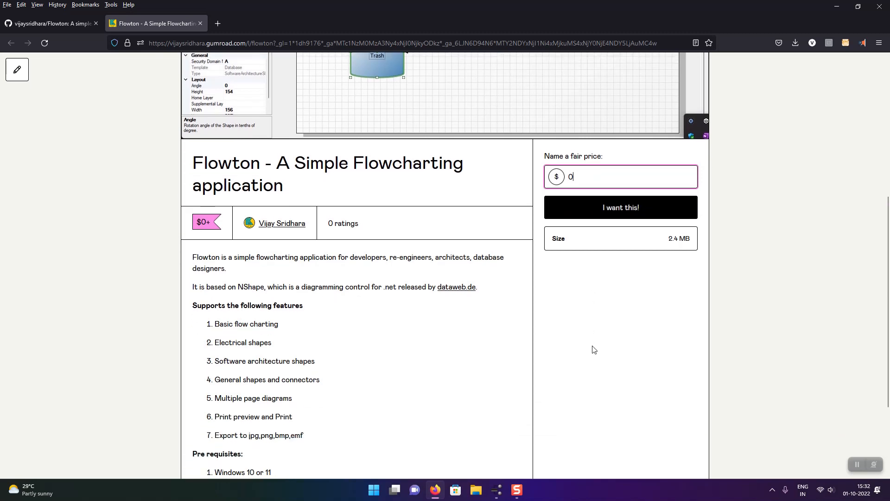
scroll(594, 348, "down", 3)
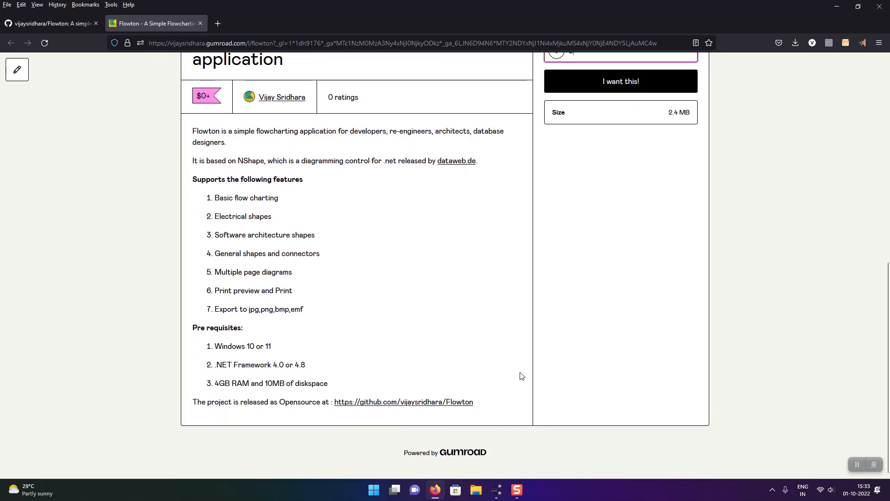
scroll(521, 376, "up", 2)
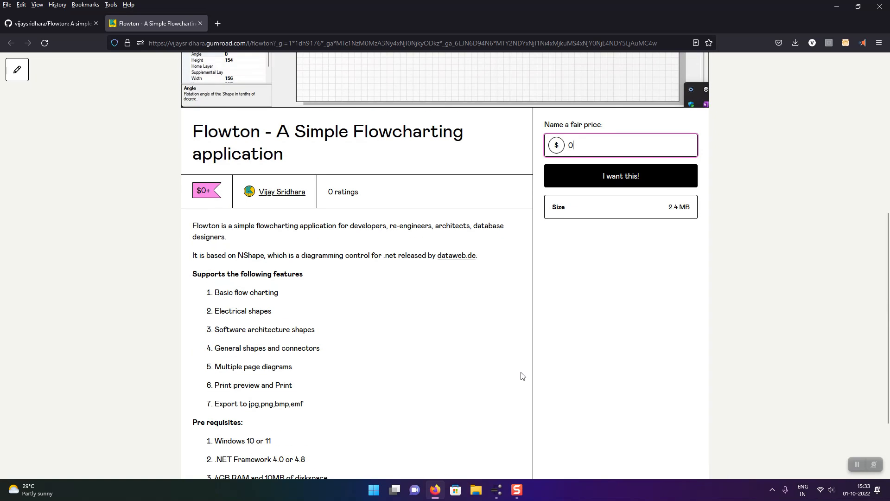
scroll(510, 373, "up", 3)
scroll(503, 370, "down", 4)
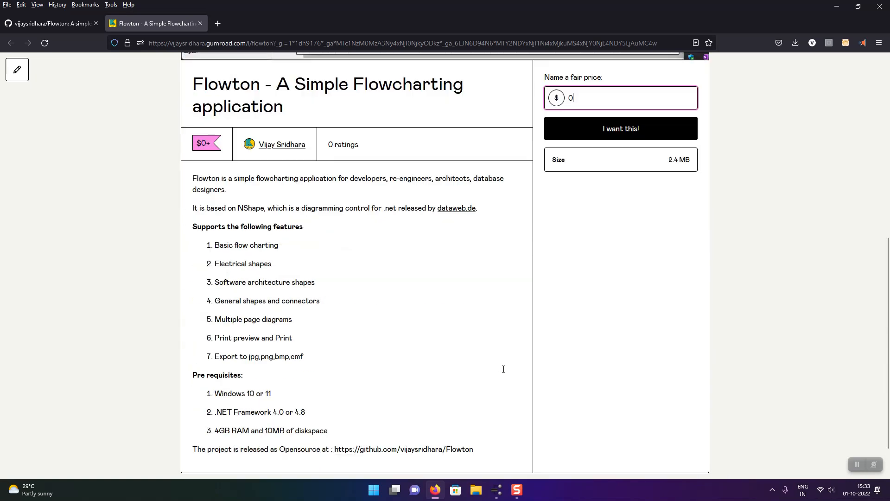
Open the linked Flowton GitHub repository and read its README through to the Build Procedure section.
left_click(470, 449)
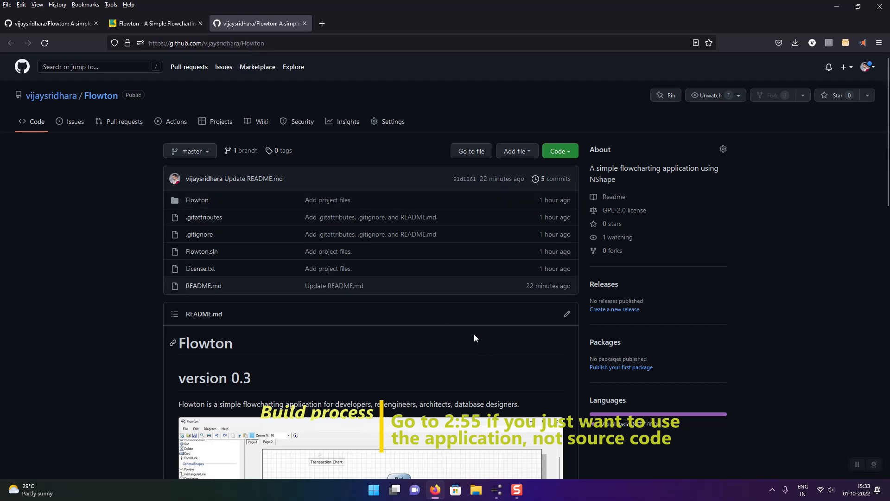
scroll(512, 302, "down", 5)
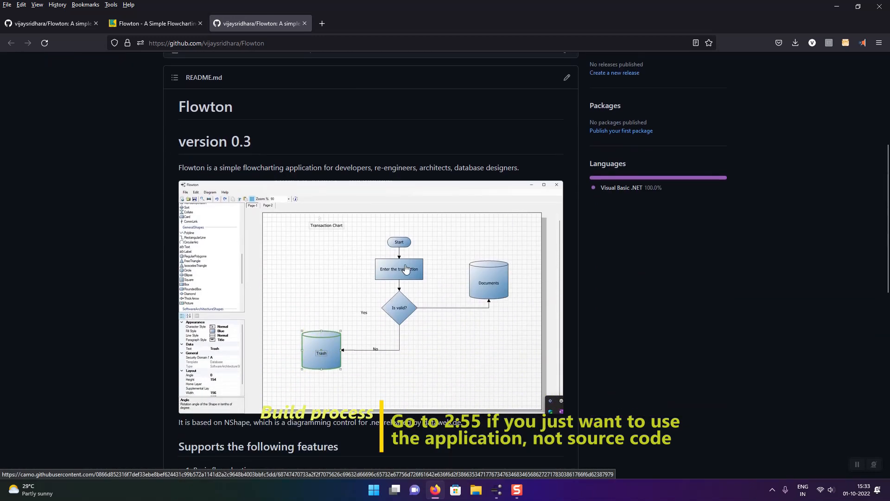
scroll(437, 268, "up", 4)
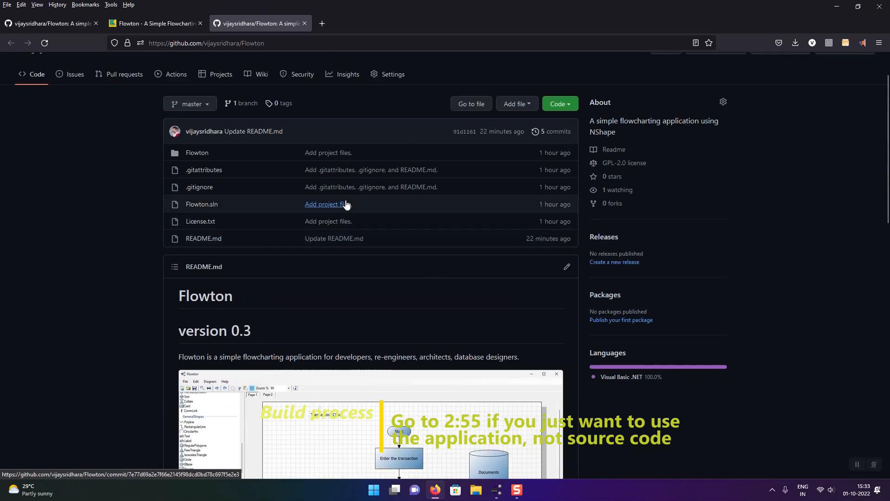
scroll(390, 308, "down", 5)
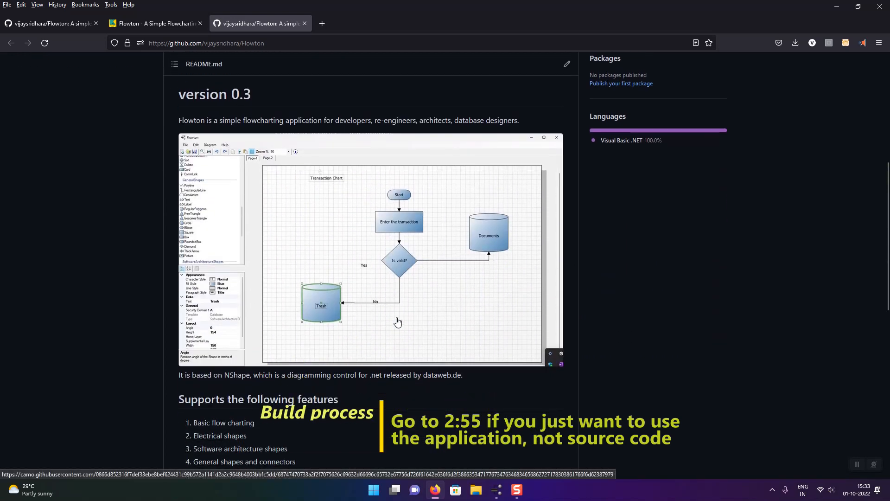
scroll(416, 312, "down", 5)
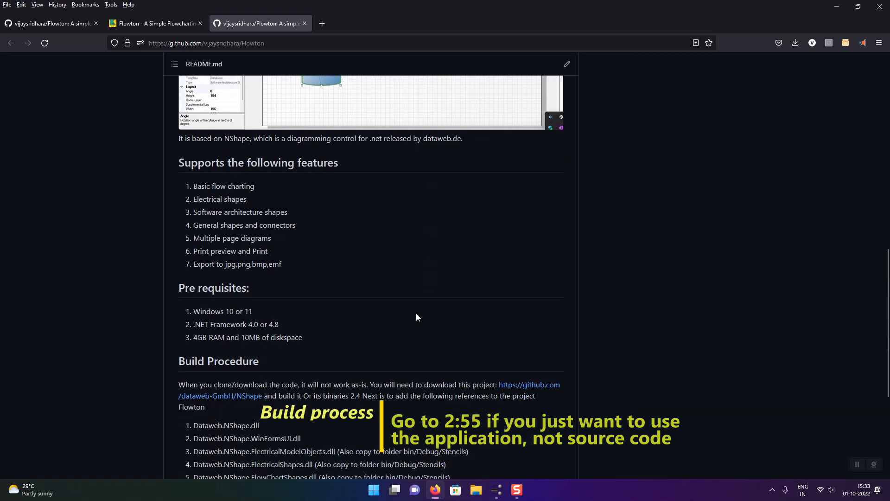
scroll(415, 313, "down", 2)
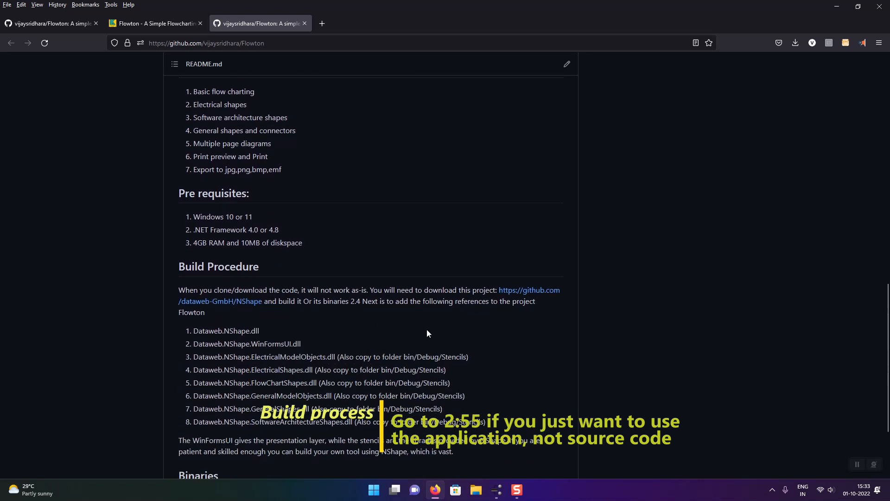
scroll(316, 331, "down", 2)
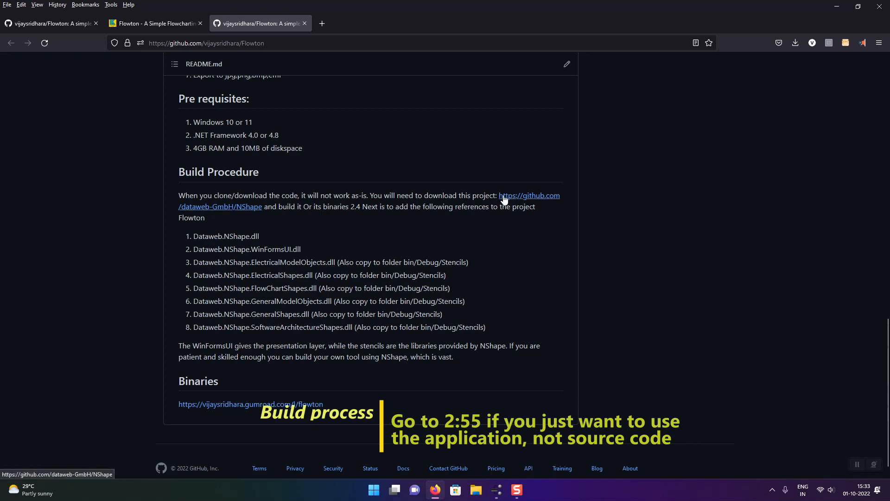
Open the NShape repository linked in the Build Procedure, look over its README, and return to the Flowton repository.
left_click(509, 201)
scroll(466, 244, "down", 4)
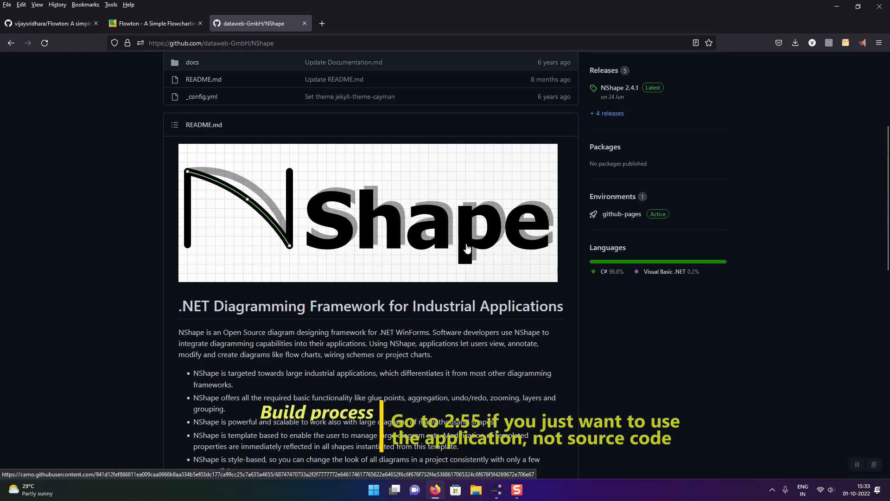
scroll(467, 249, "up", 3)
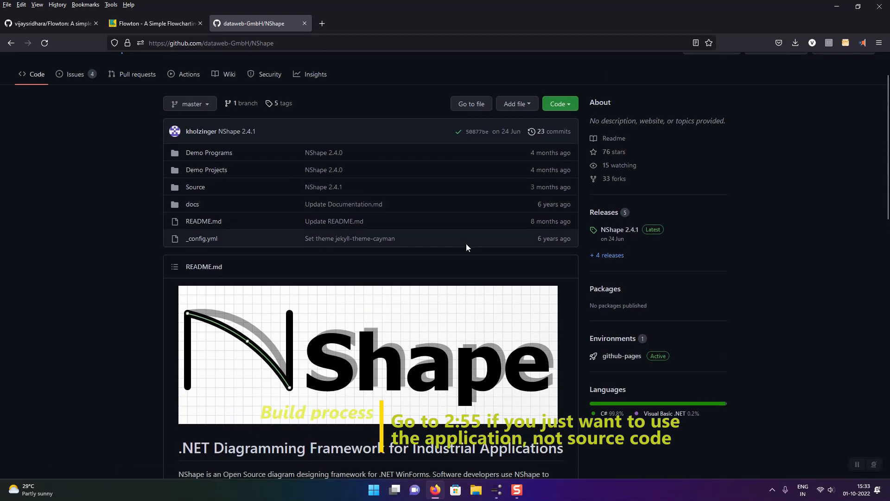
scroll(473, 269, "down", 6)
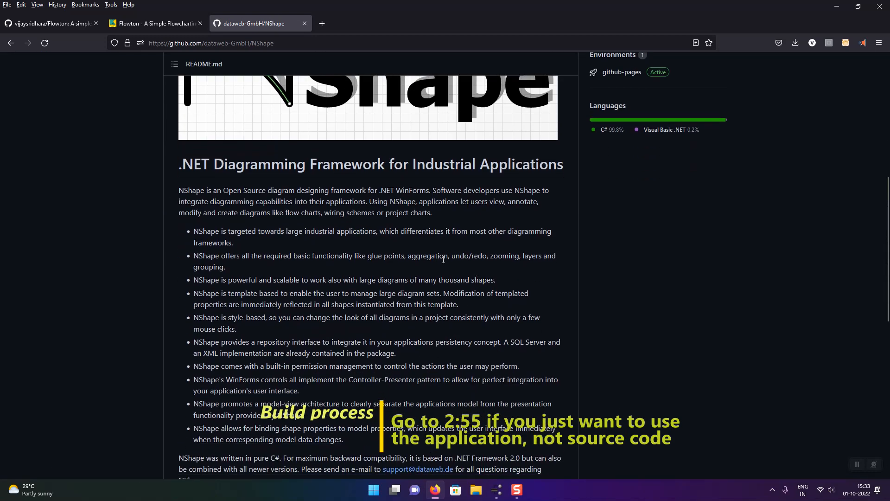
scroll(279, 243, "up", 3)
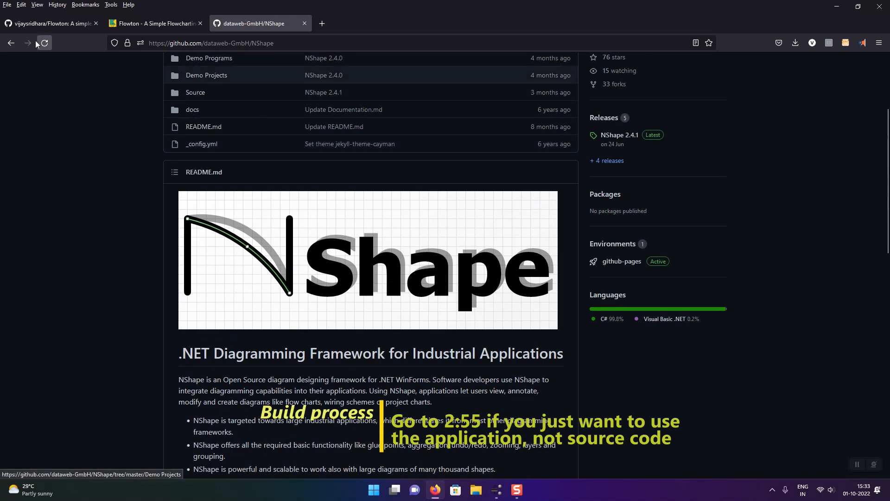
left_click(11, 43)
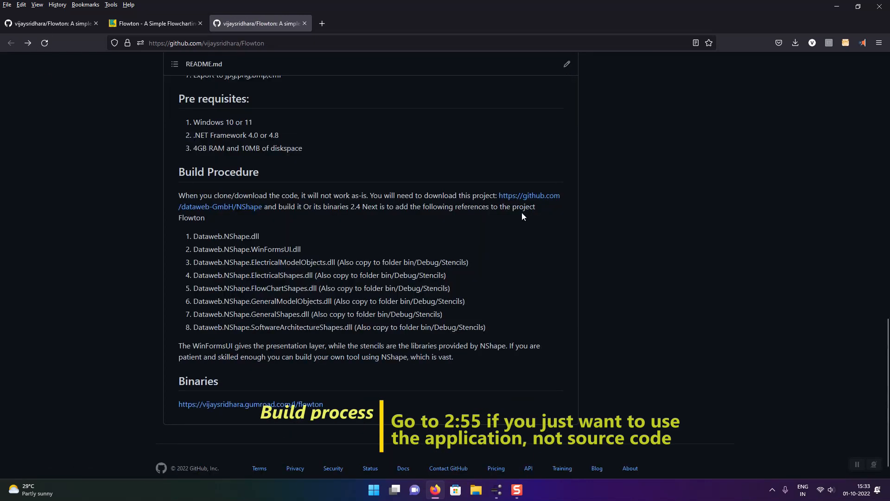
Highlight the eight Dataweb.NShape DLL references in the Build Procedure list and review the README above it.
scroll(315, 265, "down", 1)
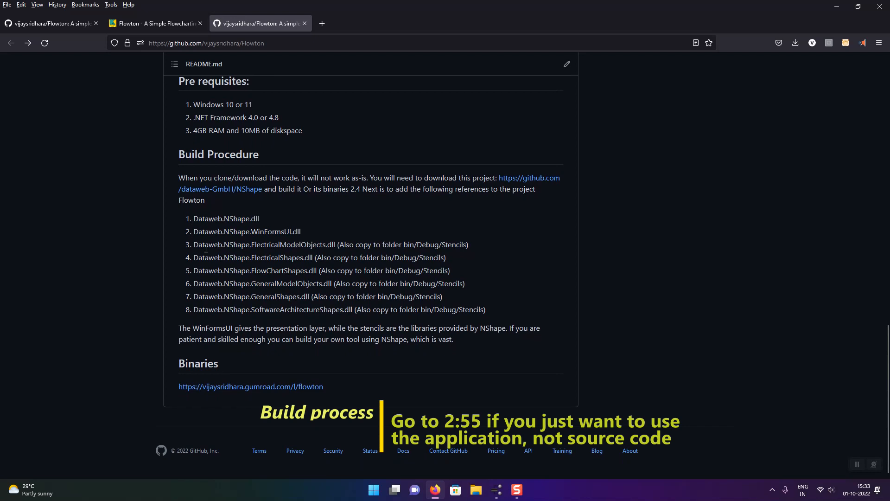
left_click_drag(493, 311, 192, 221)
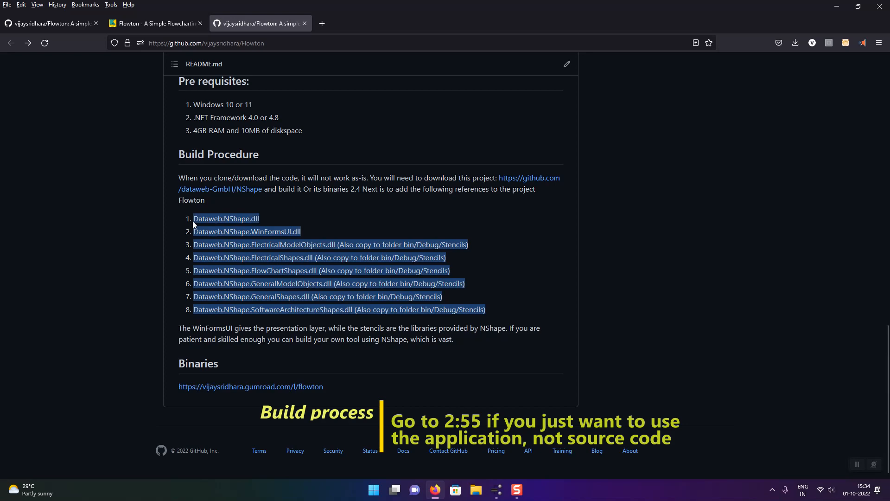
scroll(272, 353, "up", 3)
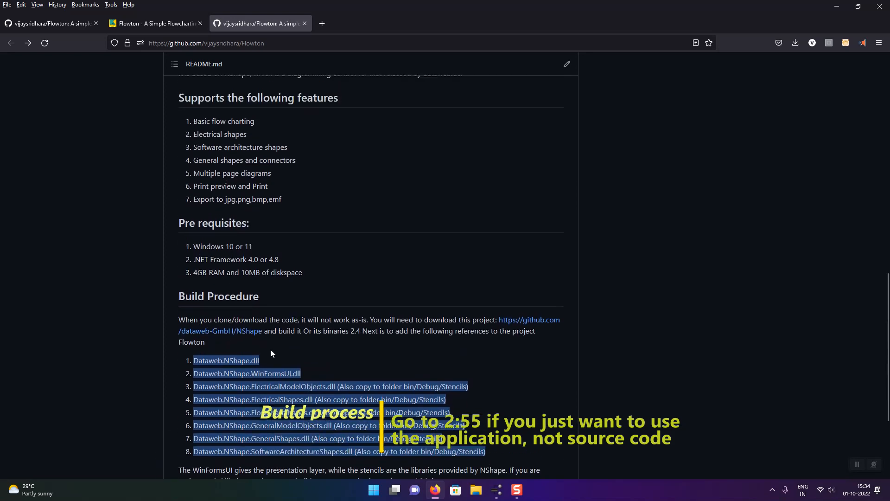
left_click(314, 380)
left_click_drag(492, 456, 198, 362)
scroll(219, 230, "up", 2)
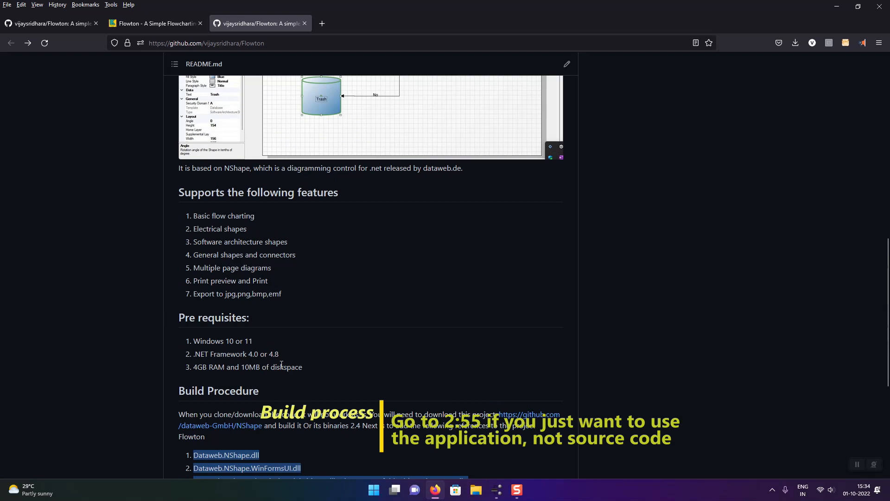
scroll(251, 339, "up", 3)
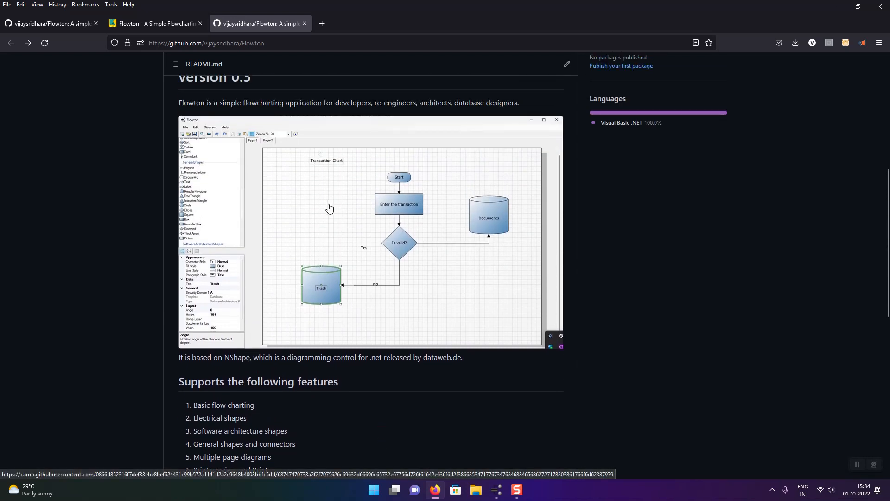
Switch to Flowton and start a new diagram, saving the changes to the current one.
left_click(496, 490)
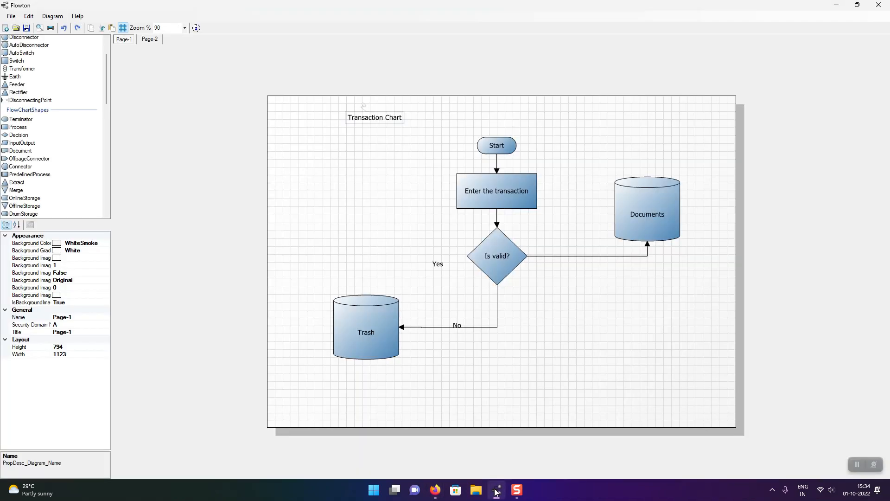
left_click(6, 28)
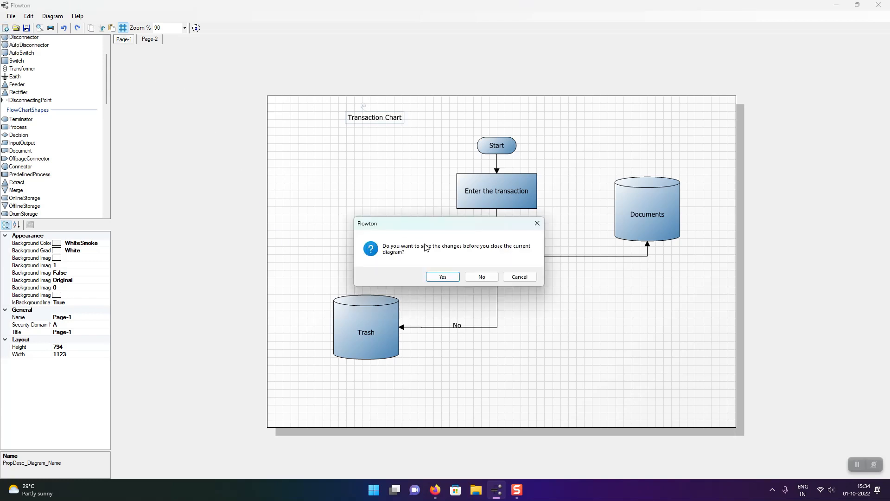
left_click(443, 276)
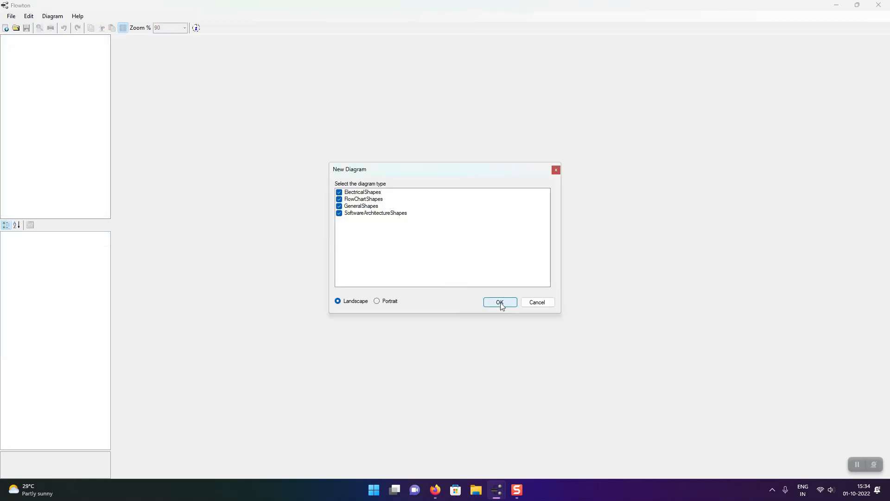
Create the new diagram in Landscape with all four shape types selected, and widen the shape toolbox to three columns.
left_click_drag(452, 169, 469, 129)
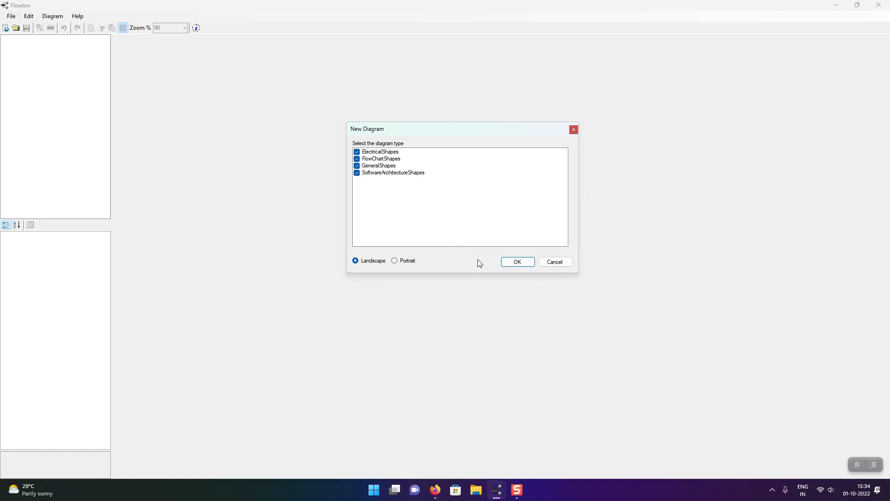
left_click(517, 263)
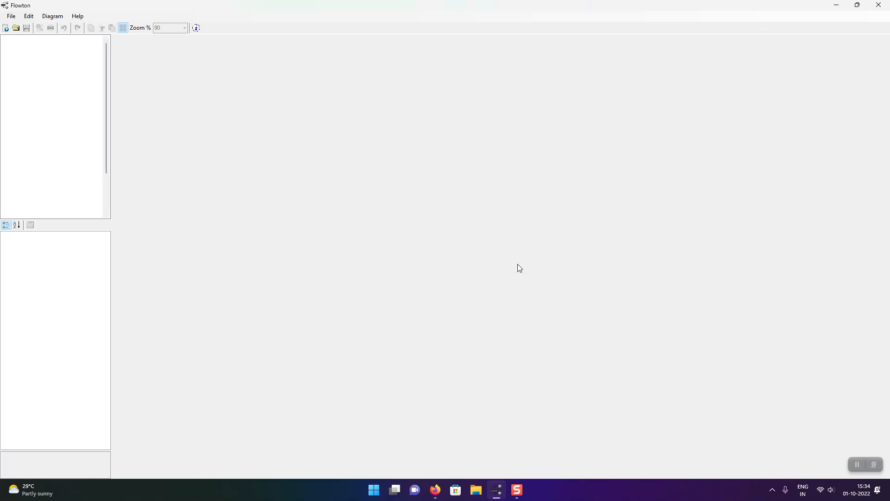
left_click_drag(113, 124, 156, 129)
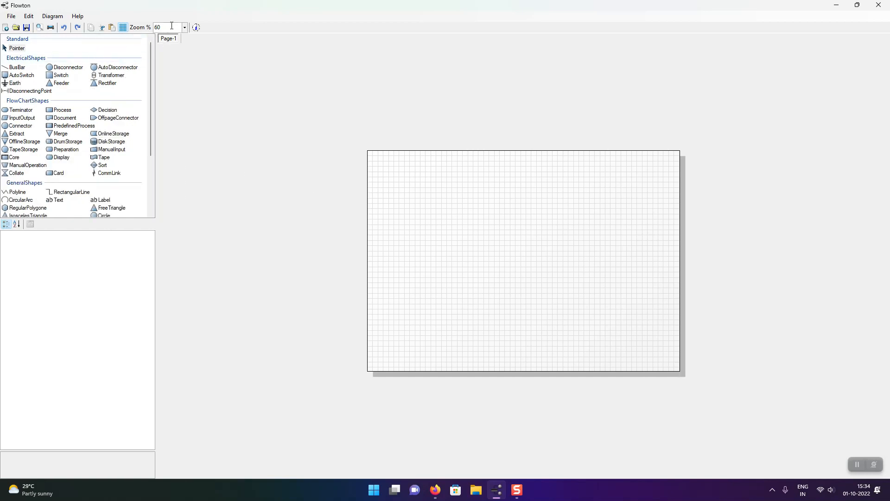
Set the diagram page orientation to Portrait.
left_click(76, 17)
mouse_move(56, 17)
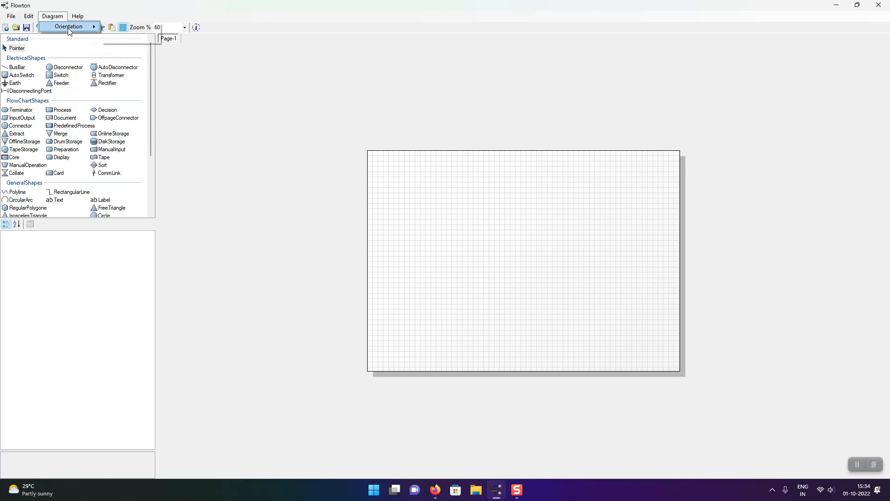
mouse_move(85, 29)
left_click(124, 31)
Set the diagram page orientation back to Landscape.
left_click(53, 16)
mouse_move(67, 28)
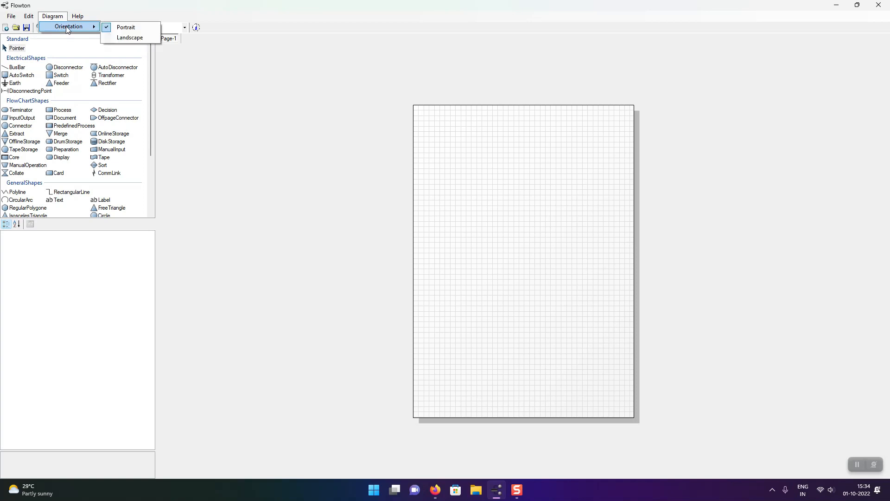
left_click(129, 38)
scroll(429, 237, "up", 1)
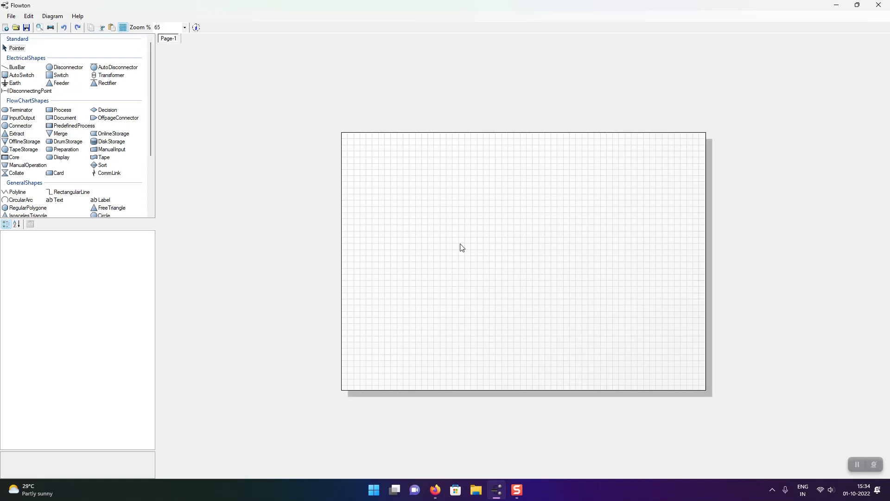
Add a Terminator shape near the page's upper edge, label it "Start" and widen it to about 144.
scroll(460, 244, "up", 6)
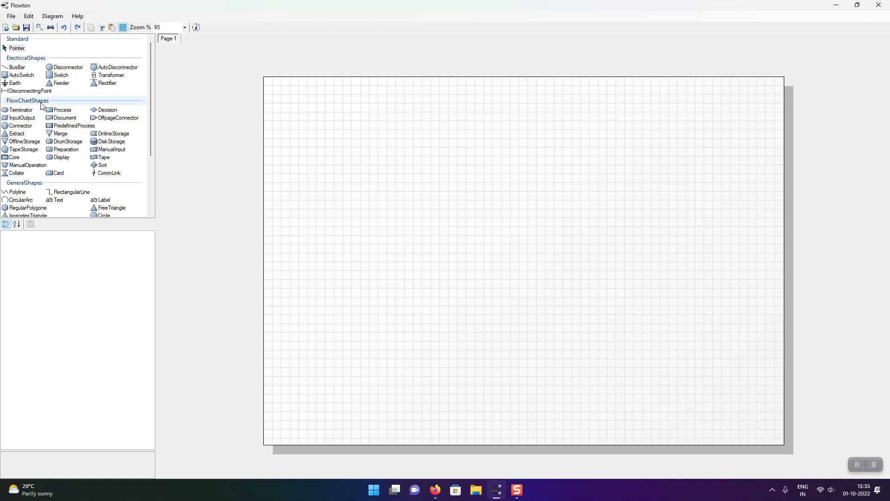
left_click_drag(21, 110, 404, 113)
left_click(404, 114)
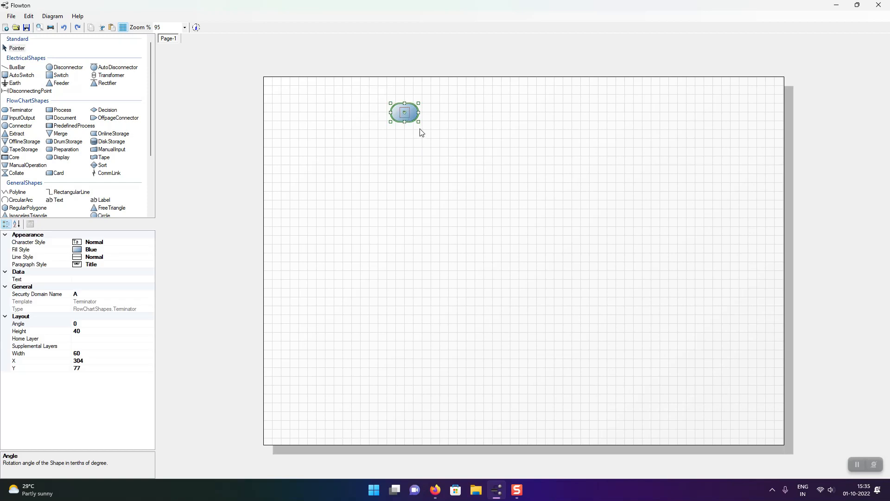
double_click(406, 112)
type("S")
key("BackSpace")
type("Start")
key("Return")
left_click_drag(425, 115, 457, 113)
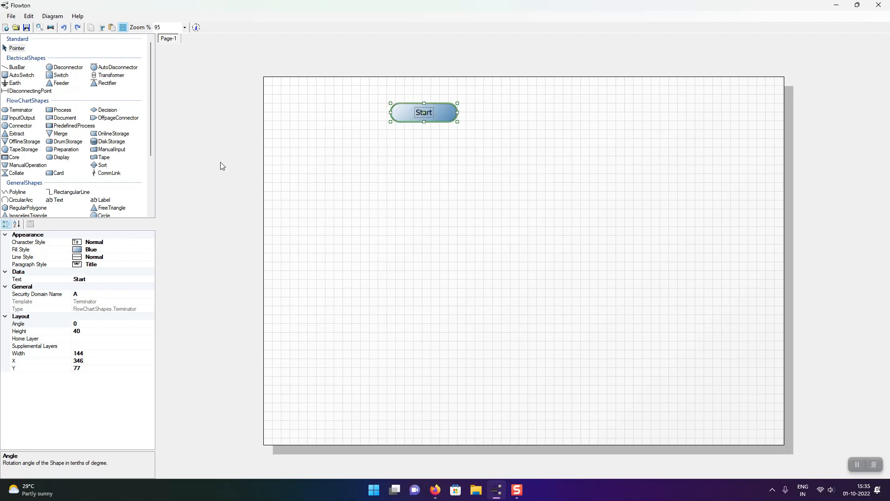
Add a Process shape below Start, label it "Process", and widen it to roughly match the Start shape.
left_click(60, 110)
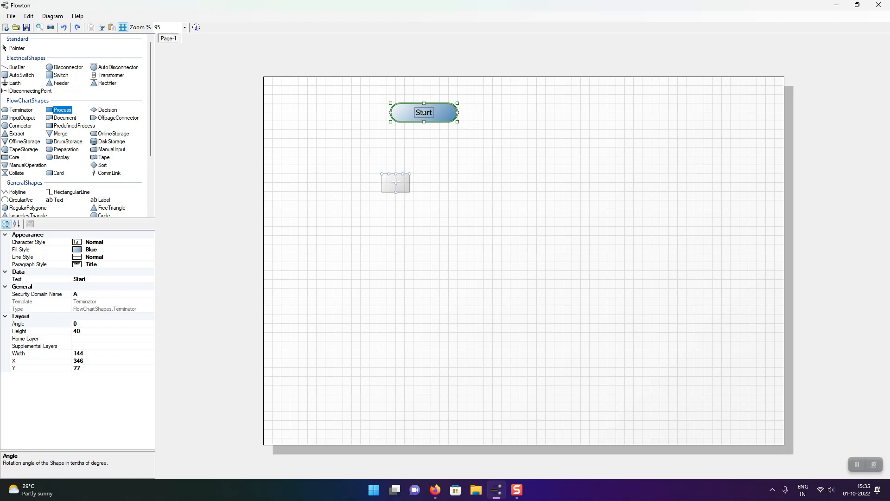
left_click(425, 158)
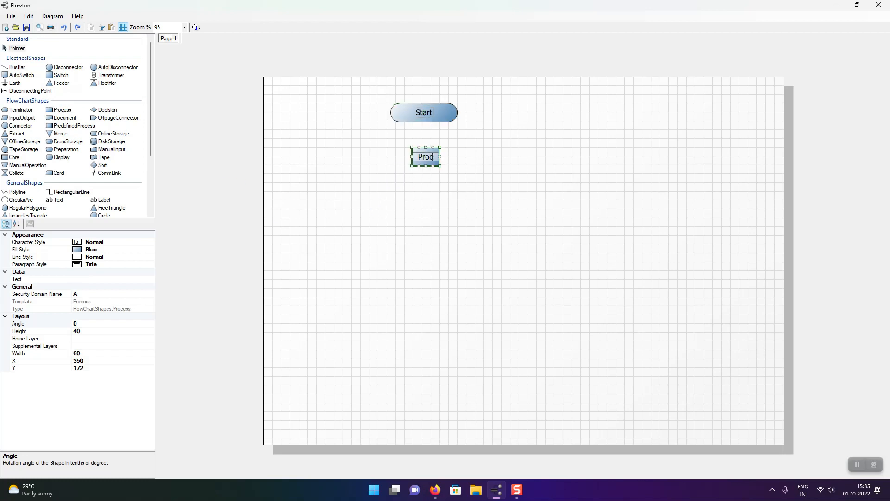
left_click(448, 168)
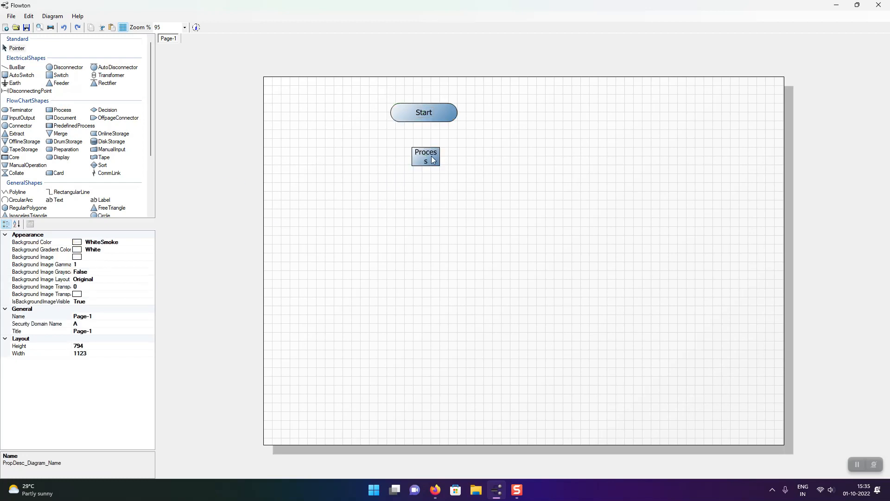
left_click(440, 159)
left_click_drag(440, 157, 473, 157)
left_click_drag(440, 151, 448, 150)
Duplicate the Start terminator below Process, relabel the copy "STop", and move Process down to sit between the two terminators.
left_click(435, 116)
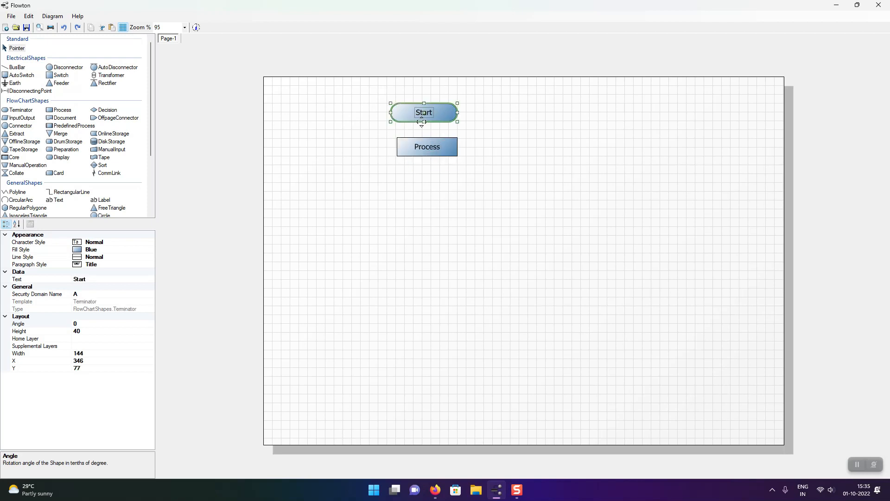
left_click_drag(444, 113, 440, 236)
left_click_drag(434, 153, 433, 198)
double_click(435, 235)
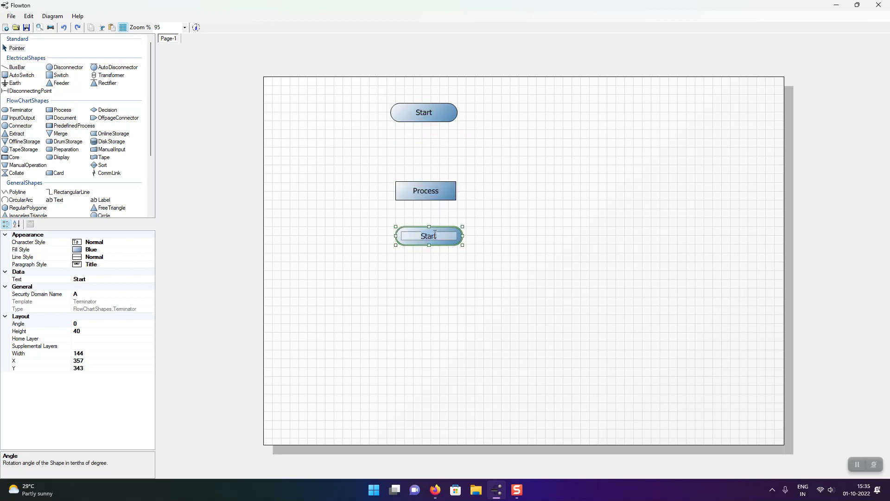
key("BackSpace")
key("BackSpace")
key("BackSpace")
key("BackSpace")
key("BackSpace")
type("STop")
left_click(558, 280)
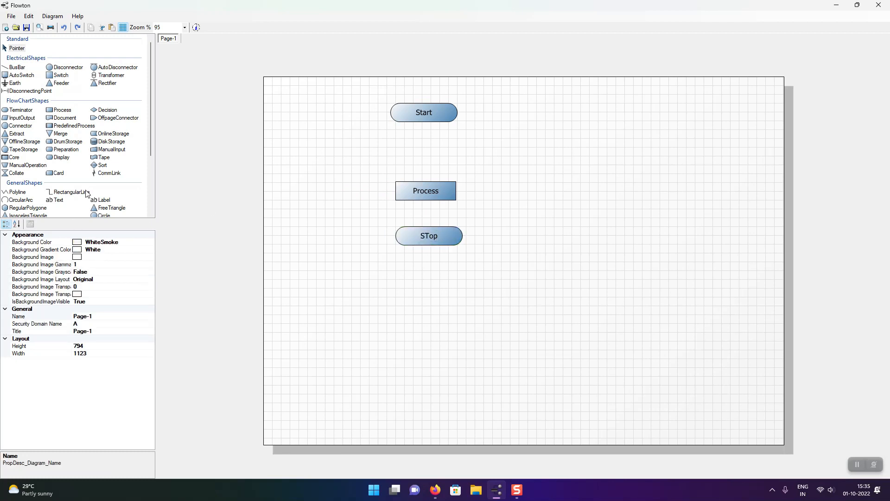
Connect the lower edge of Start to the upper edge of Process with a RectangularLine.
left_click(69, 193)
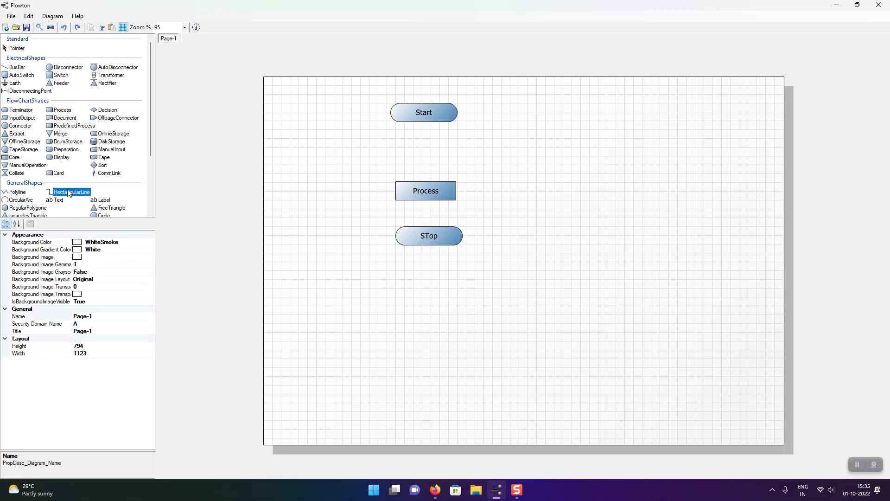
left_click(424, 122)
left_click(75, 192)
left_click_drag(424, 124, 426, 182)
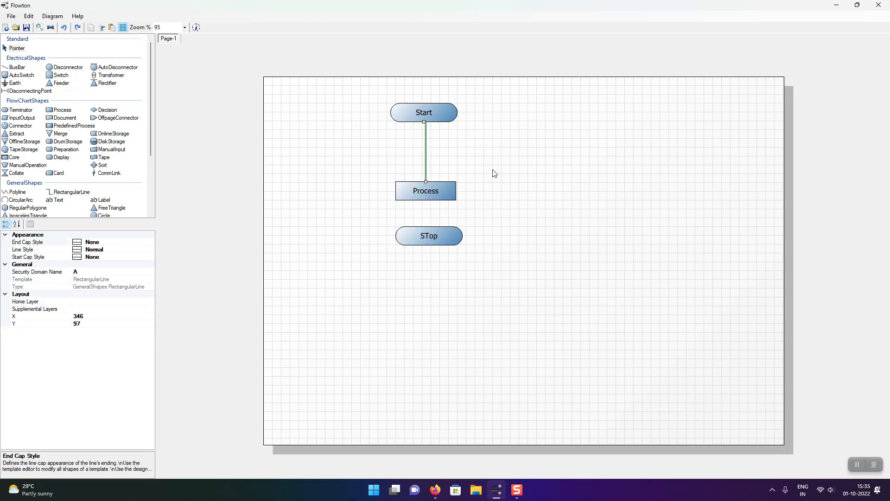
scroll(426, 185, "up", 5)
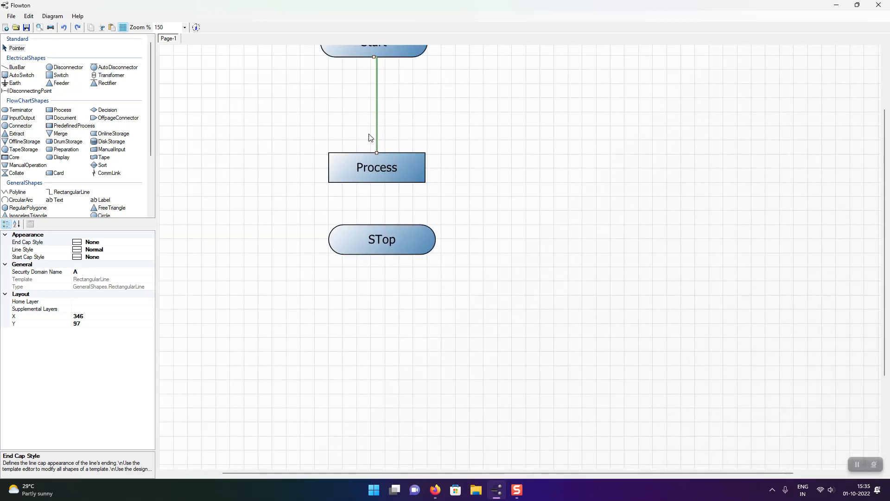
left_click_drag(394, 163, 393, 163)
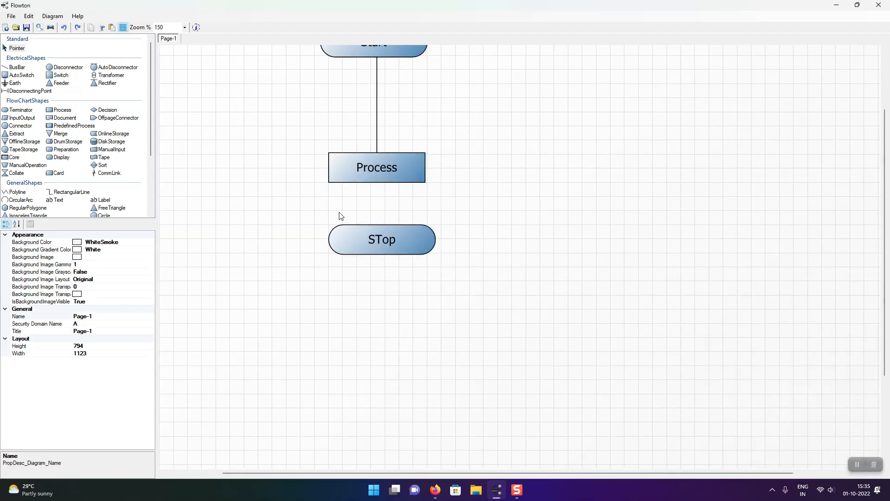
Set the End Cap Style of the line between Start and Process to ArrowClosed.
left_click(376, 135)
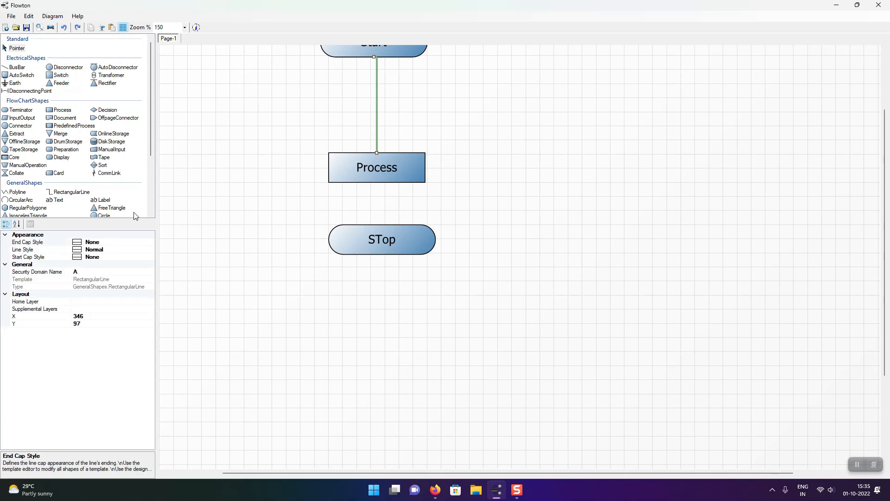
left_click(113, 242)
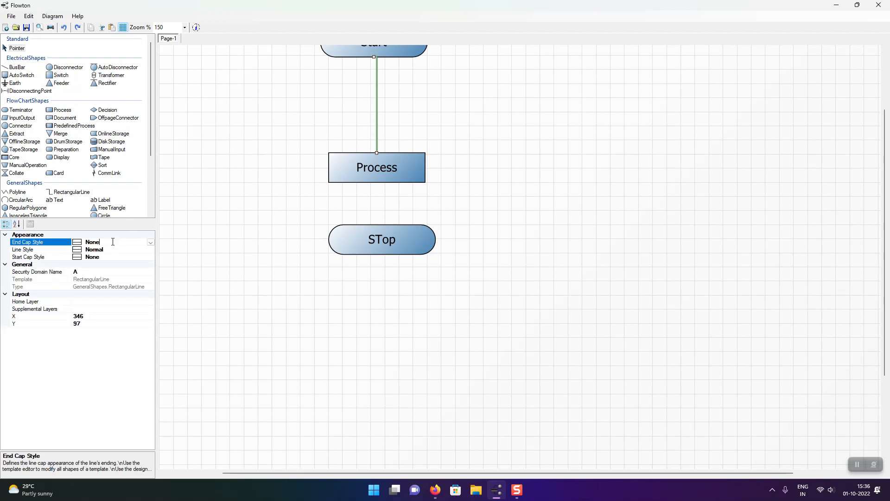
left_click(144, 243)
left_click(125, 261)
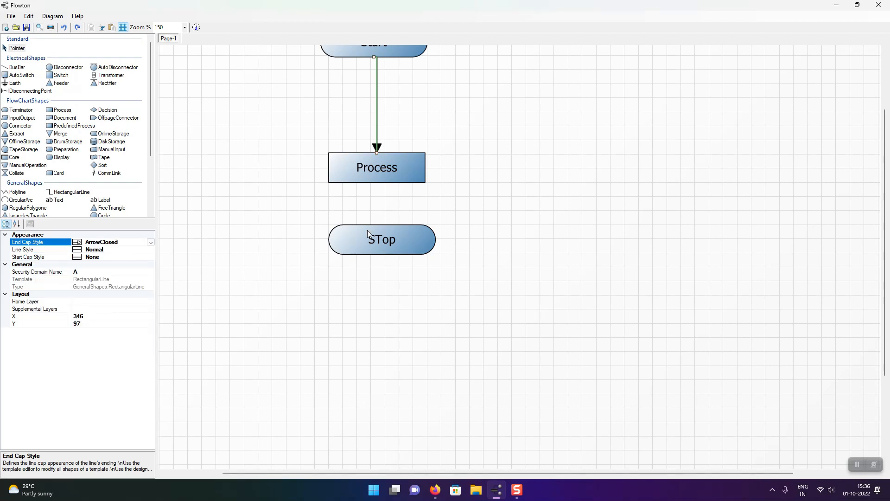
left_click(390, 207)
left_click(377, 138)
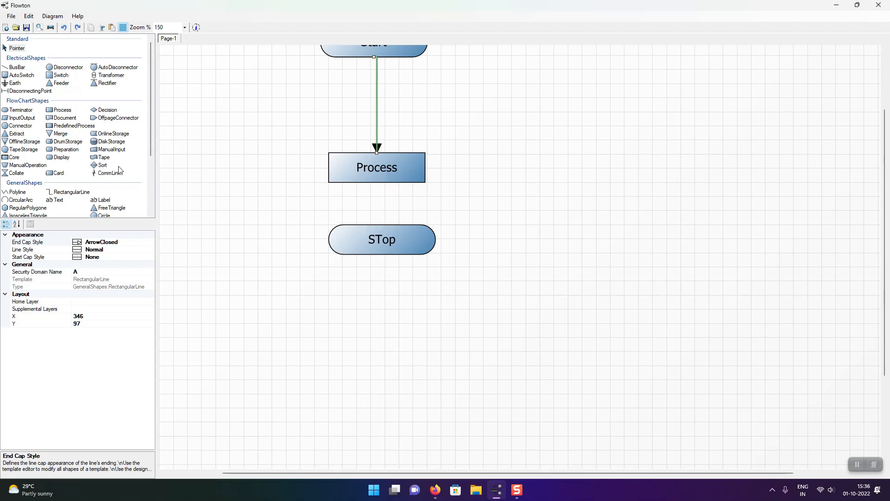
Connect the lower edge of Process to the upper edge of STop with a RectangularLine.
left_click(83, 195)
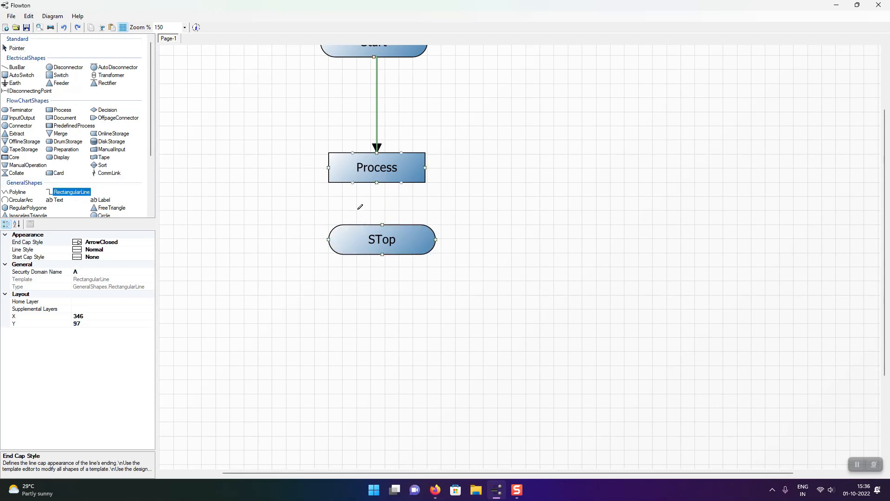
left_click_drag(377, 183, 383, 228)
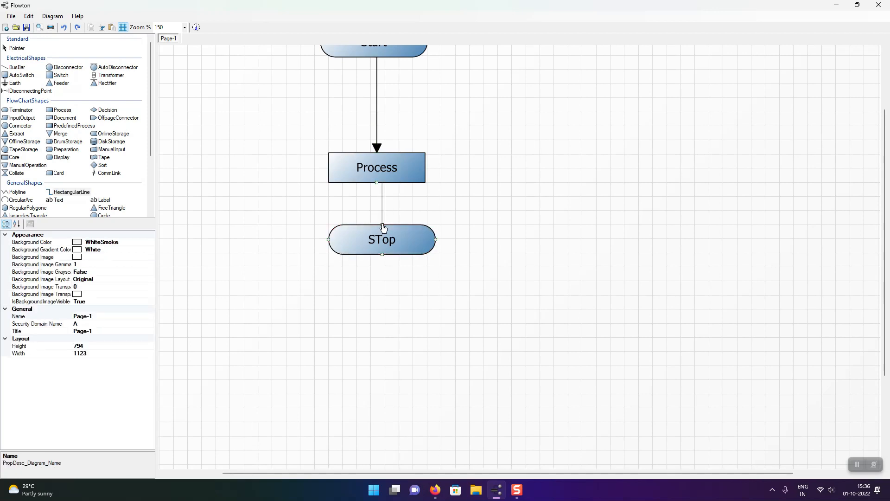
left_click(380, 226)
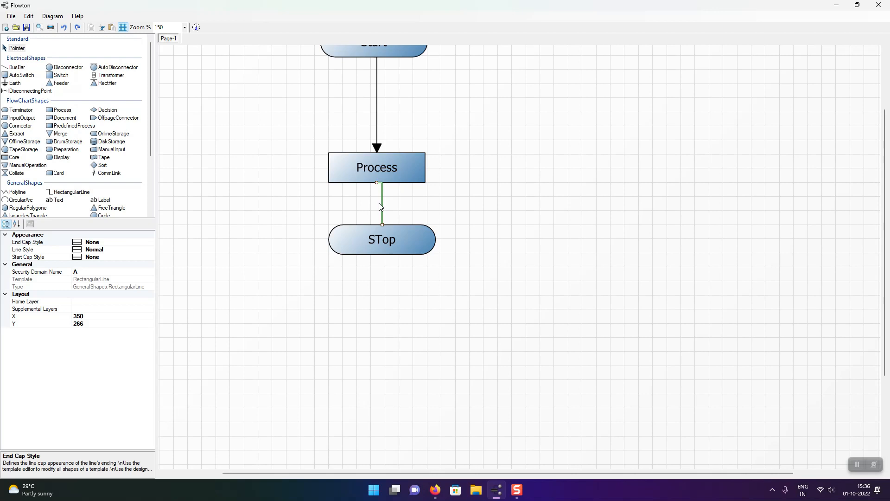
Set the End Cap Style of the line between Process and STop to ArrowClosed.
left_click(116, 242)
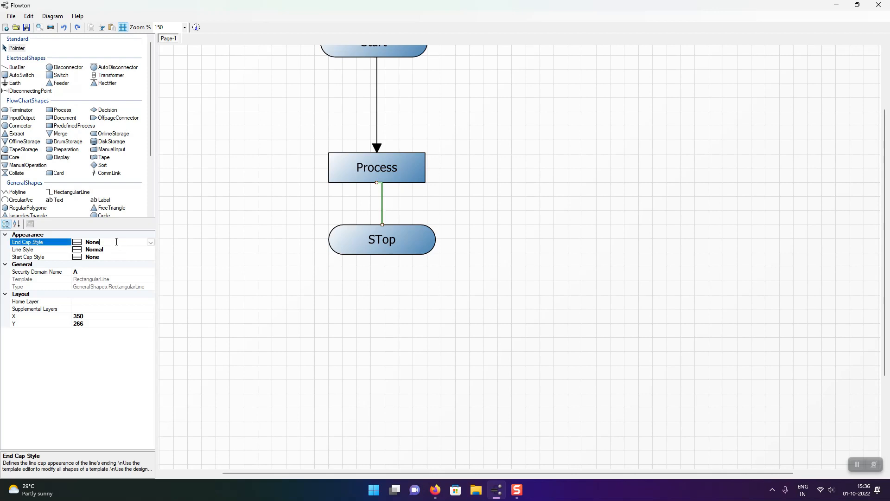
left_click(150, 242)
left_click(120, 260)
left_click(479, 278)
Review the finished flowchart in the print preview, then close the preview.
scroll(496, 253, "up", 2)
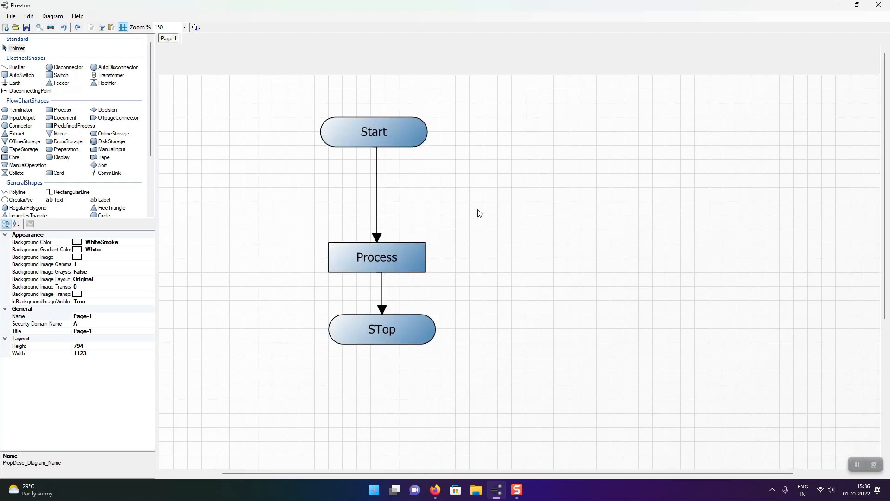
scroll(479, 212, "down", 5)
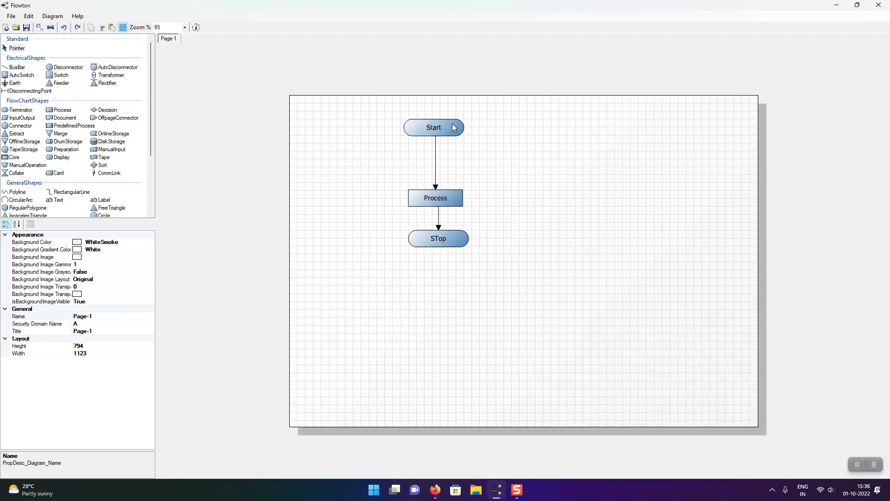
left_click(41, 28)
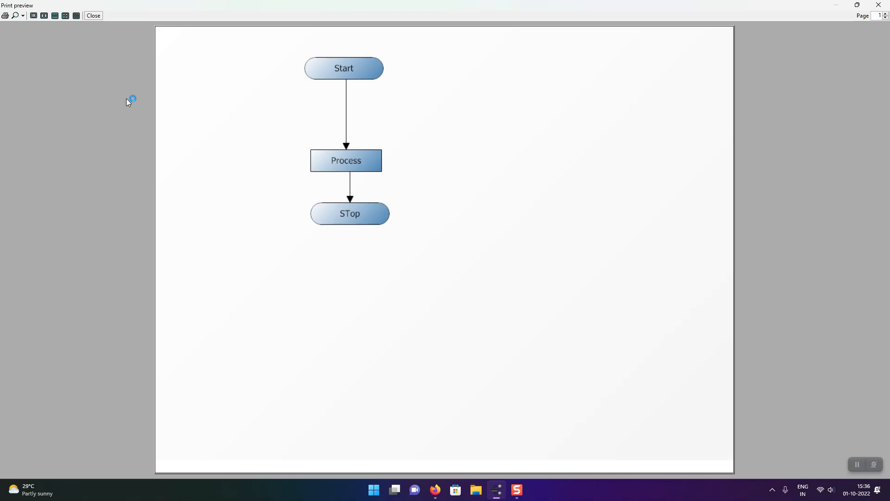
left_click(94, 16)
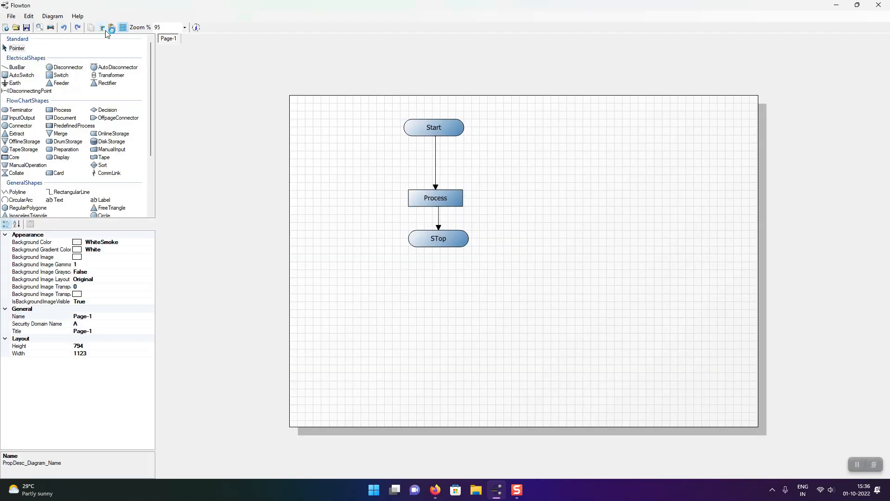
Insert a second page into the diagram.
right_click(176, 42)
left_click(193, 46)
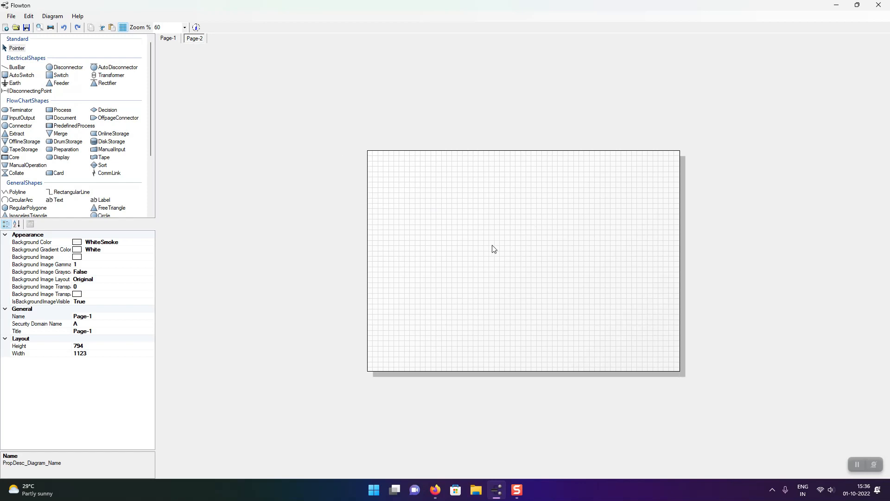
scroll(448, 236, "up", 1)
Place a Server and an Actor on Page-2, with the Actor near the left edge and the Server moved to about X 900, Y 324.
scroll(76, 160, "down", 3)
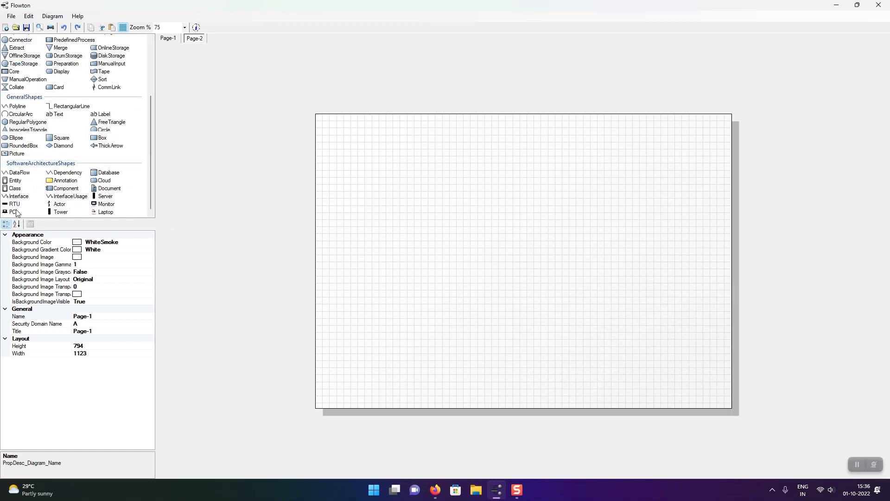
left_click_drag(104, 196, 399, 187)
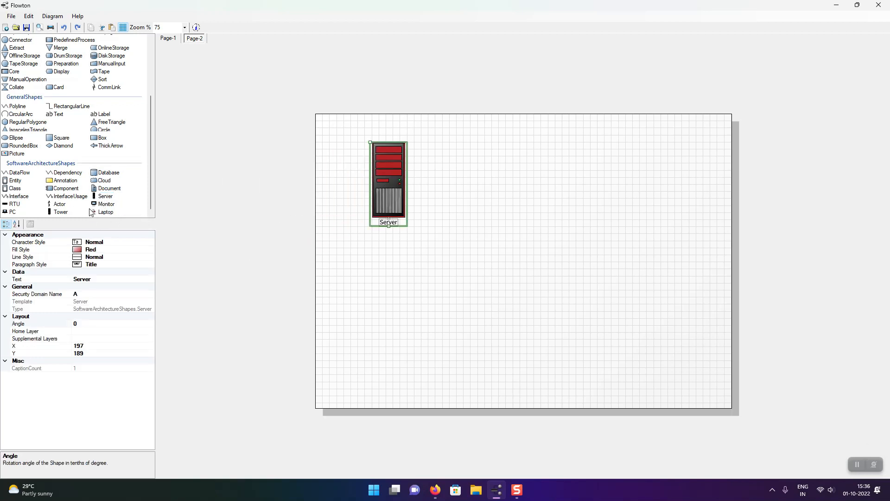
left_click_drag(59, 204, 360, 280)
left_click_drag(394, 195, 654, 244)
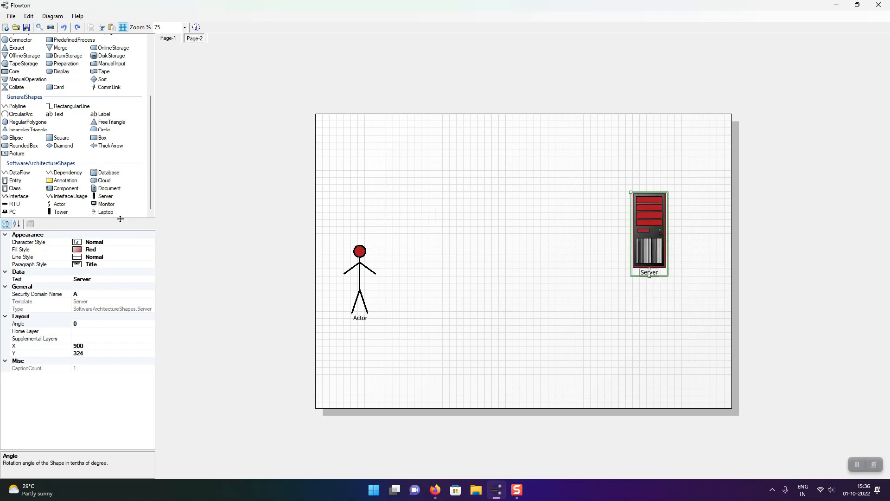
Add a Component shape above and to the right of the Actor, label it "Web component" and enlarge it to fit the text.
left_click_drag(65, 189, 445, 168)
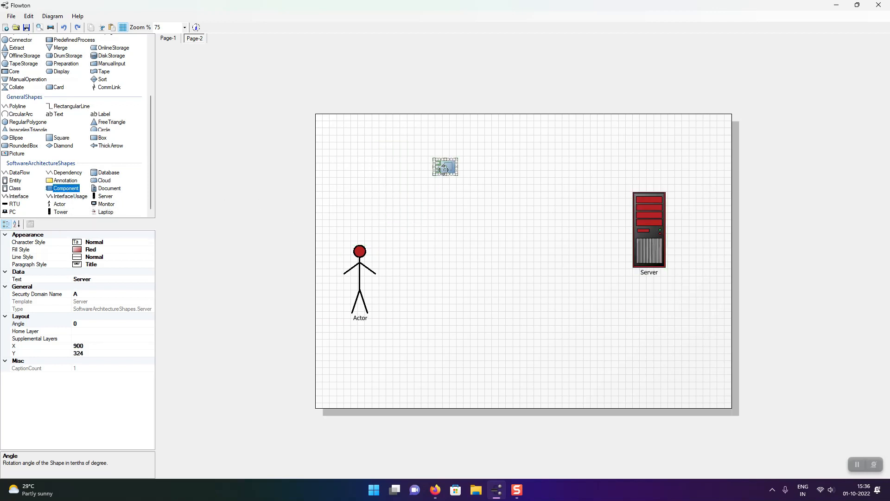
type("Component")
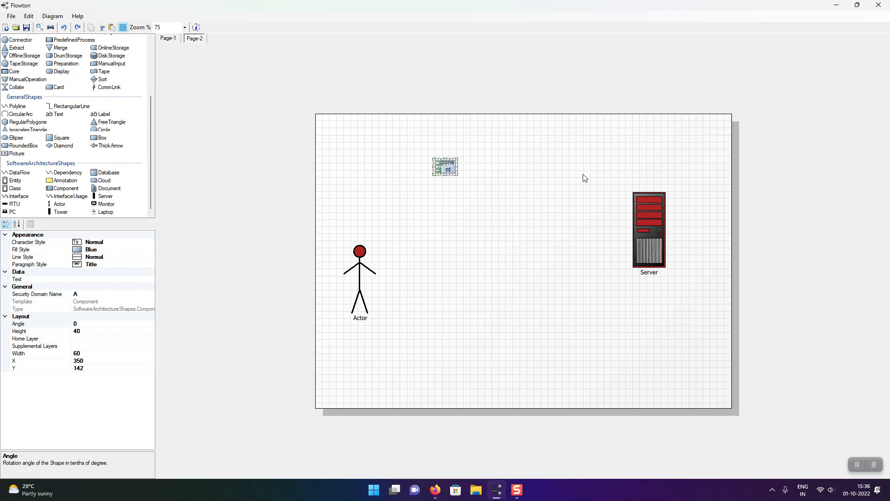
left_click(557, 226)
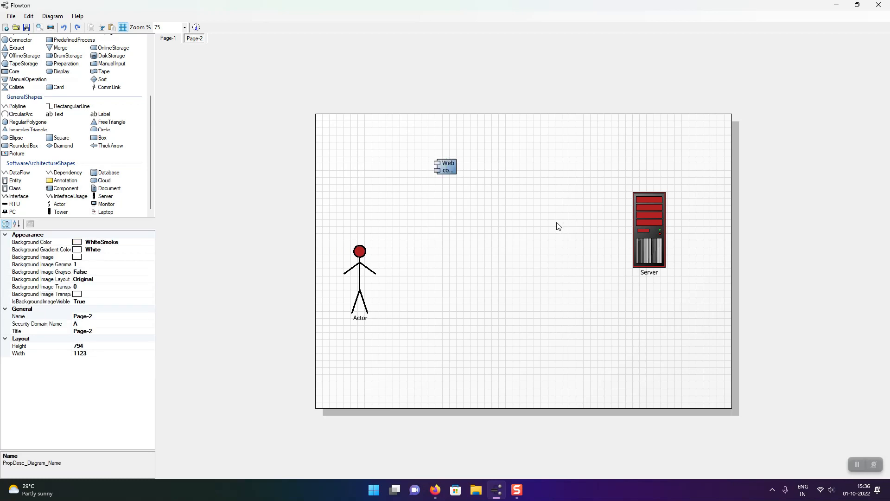
left_click(454, 171)
left_click_drag(457, 175, 484, 202)
left_click(479, 252)
Connect the right side of the Actor to the Web component with a RectangularLine.
left_click(368, 266)
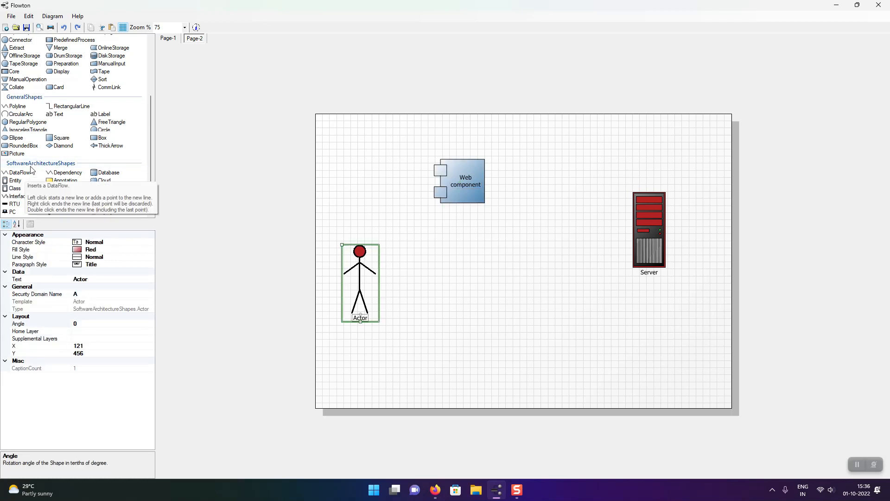
left_click(61, 110)
mouse_move(379, 283)
left_mouse_down()
mouse_move(407, 215)
mouse_move(438, 197)
left_mouse_up()
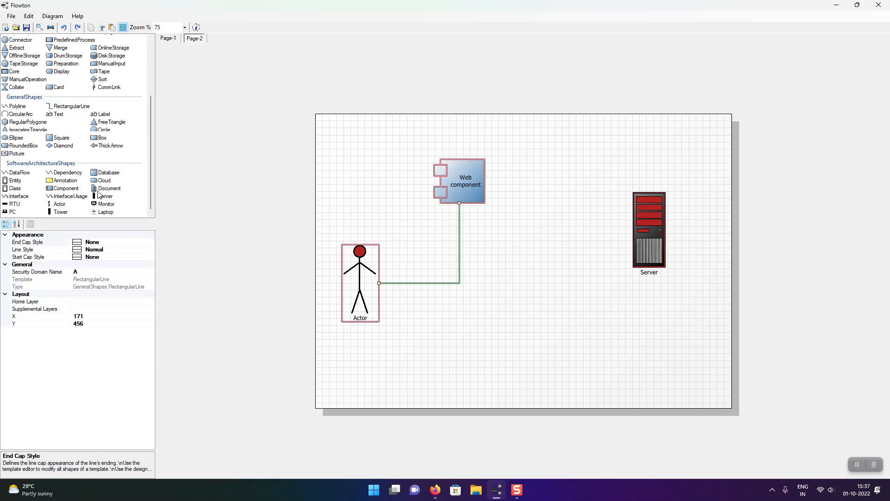
Add a second Component between the Web component and the Server and enlarge it to about 144 by 134.
left_click(65, 188)
left_click(522, 169)
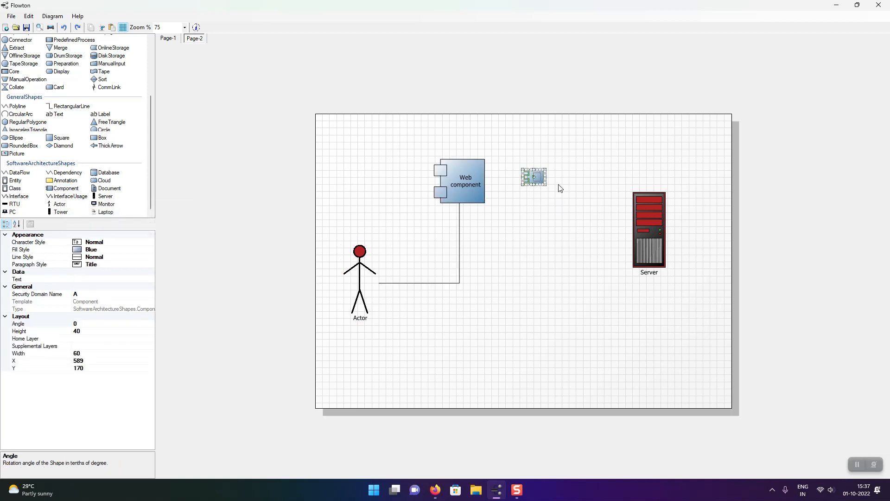
left_click_drag(546, 186, 577, 219)
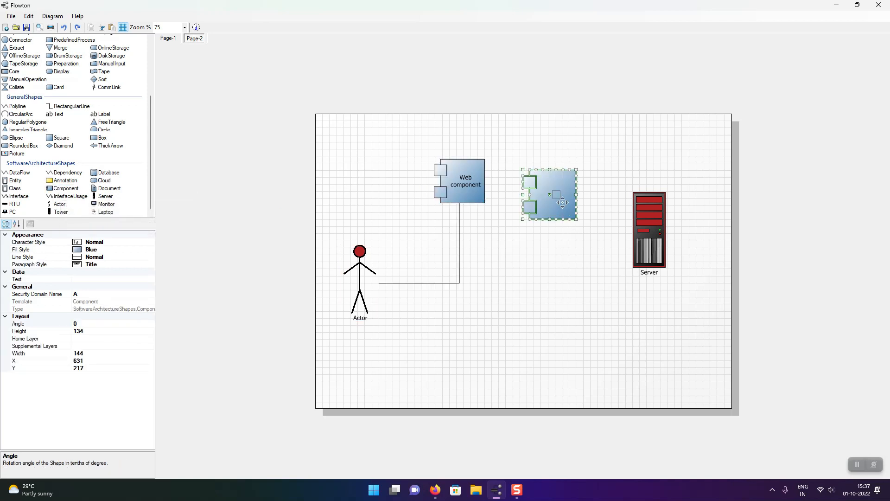
Label the component between the Web component and the Server "Business Component".
type("Component")
left_click(545, 257)
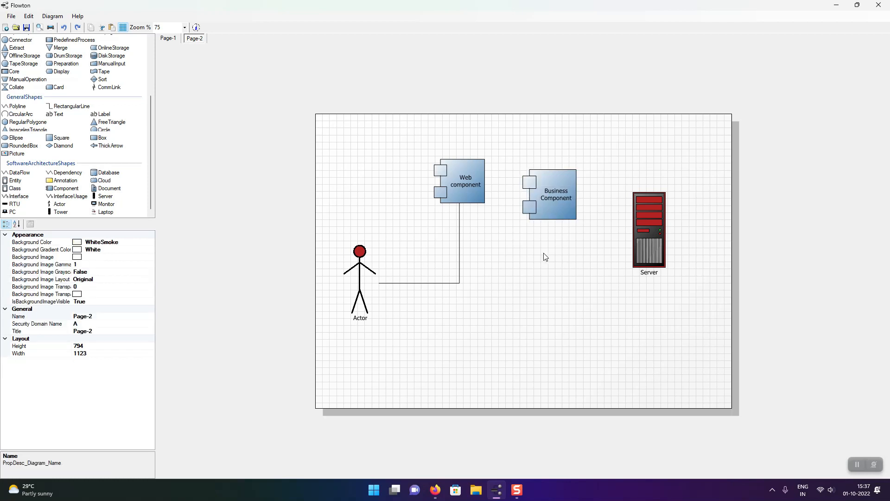
Duplicate the Business Component below the original at about X 669, Y 437 and label the copy "Data component".
left_click(547, 201)
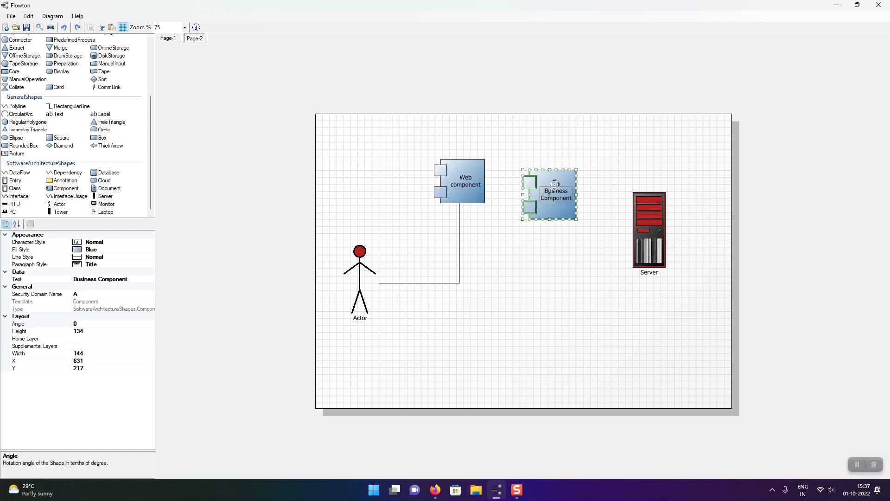
left_click_drag(554, 183, 572, 267)
double_click(571, 269)
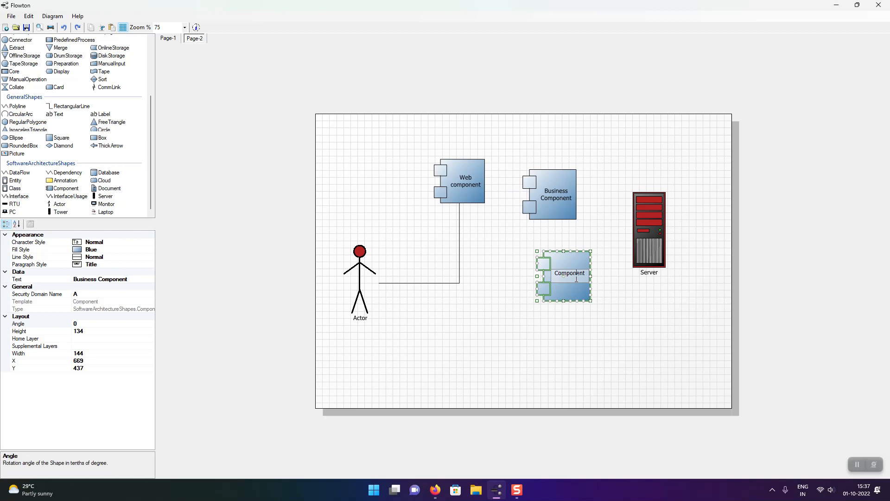
key("BackSpace")
key("BackSpace")
key("BackSpace")
key("BackSpace")
key("BackSpace")
key("BackSpace")
key("BackSpace")
key("BackSpace")
key("BackSpace")
key("ctrl+a")
type("Data component")
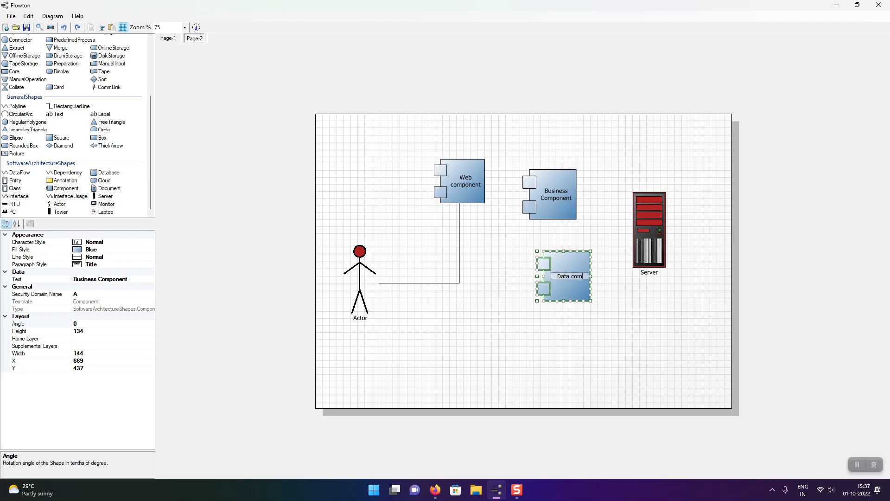
left_click(528, 301)
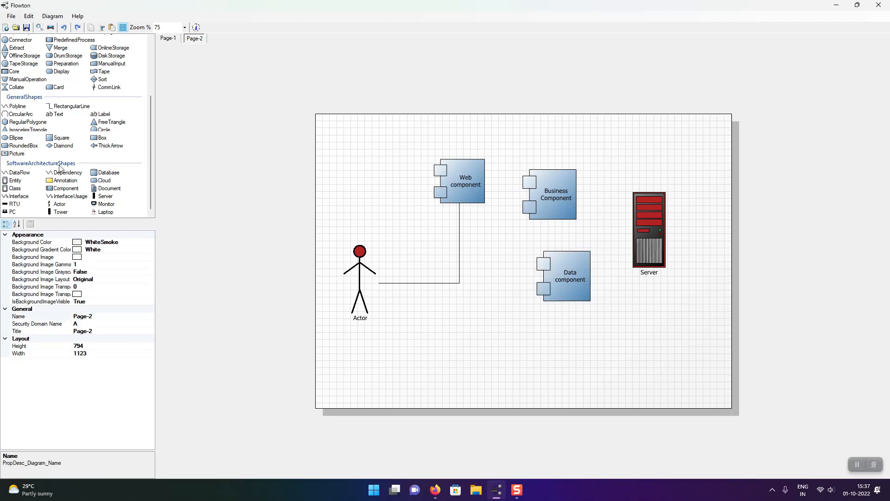
Connect the right side of the Web component to the left side of the Business Component with a RectangularLine.
left_click(60, 108)
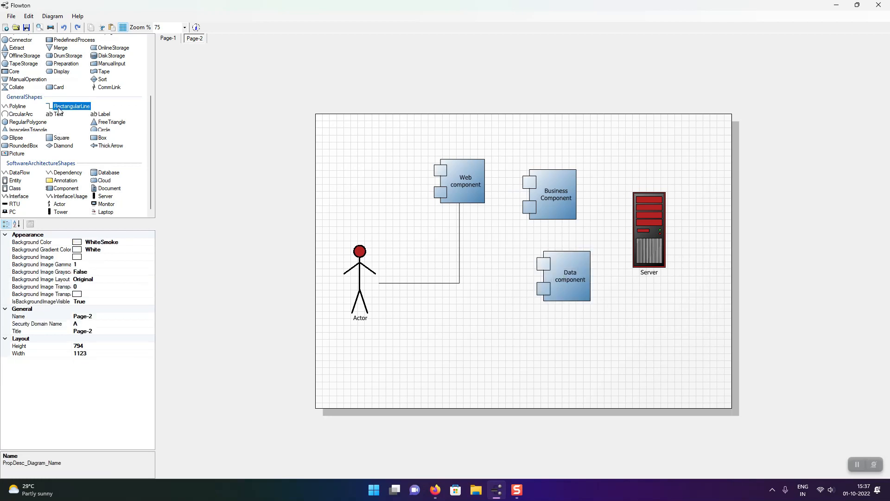
left_click(485, 183)
left_click(484, 183)
left_click_drag(484, 183, 529, 195)
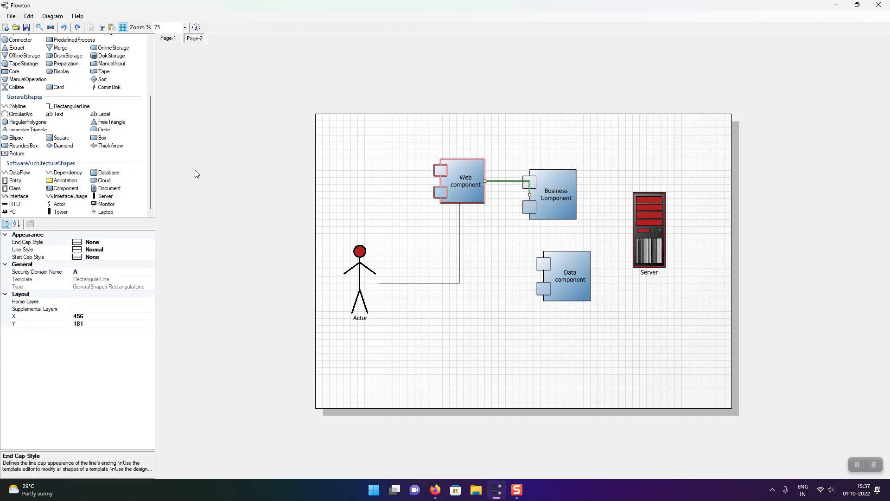
Connect the Business Component's bottom to the Data component's top, and the Data component's right side to the Server's bottom, with RectangularLines.
left_click(81, 109)
left_click(553, 219)
left_click_drag(550, 224, 564, 251)
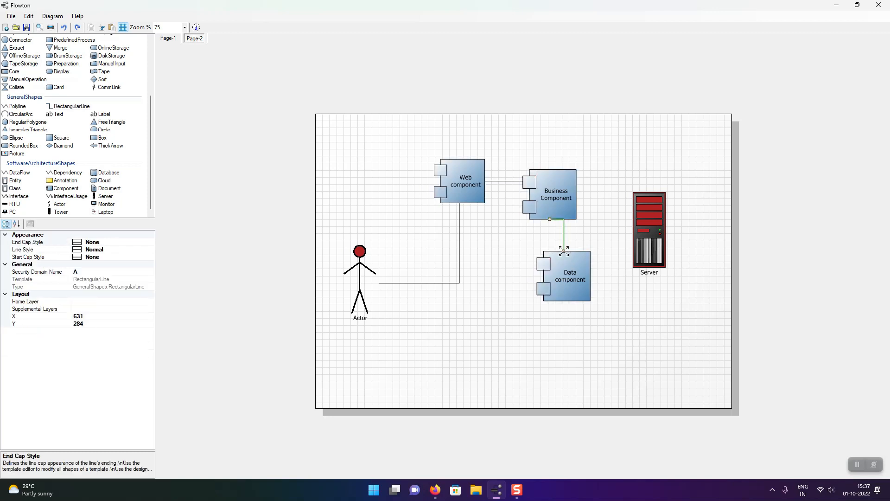
left_click(70, 106)
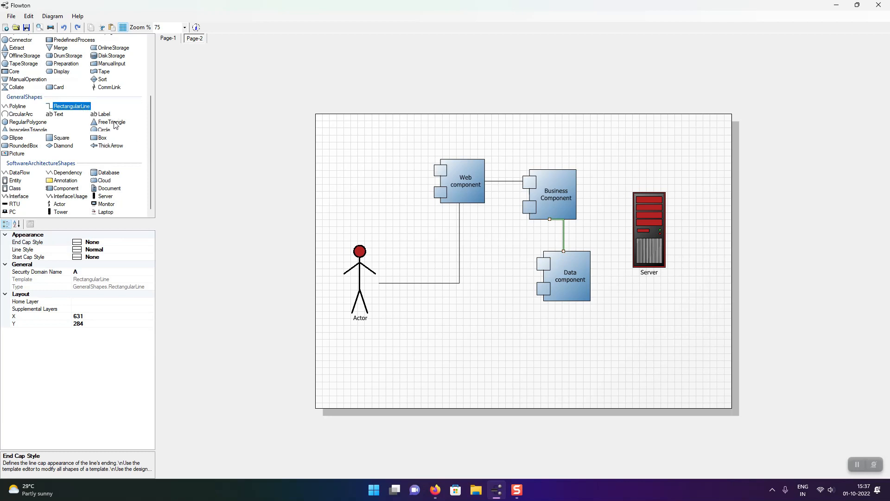
left_click_drag(592, 280, 650, 272)
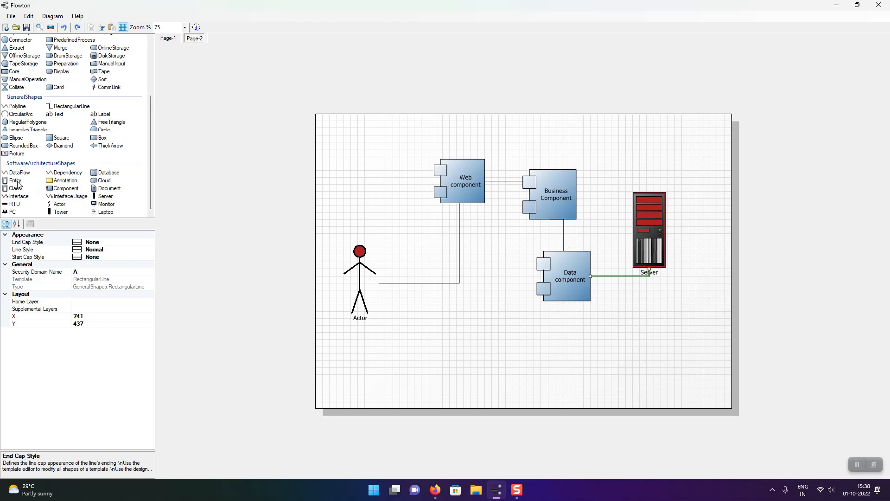
Place an Annotation above the Actor and a Cloud of about 214 by 246 over the Business Component.
mouse_move(51, 183)
left_mouse_down()
mouse_move(363, 200)
mouse_move(361, 164)
left_mouse_up()
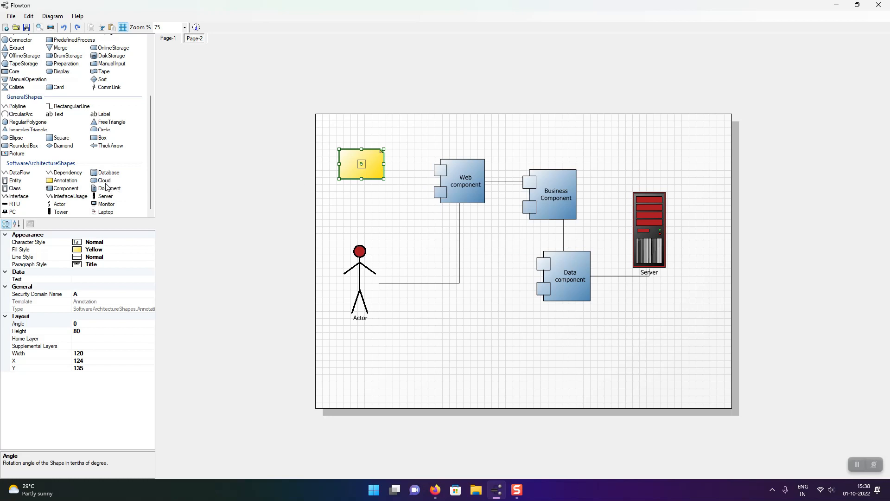
left_click_drag(103, 181, 618, 222)
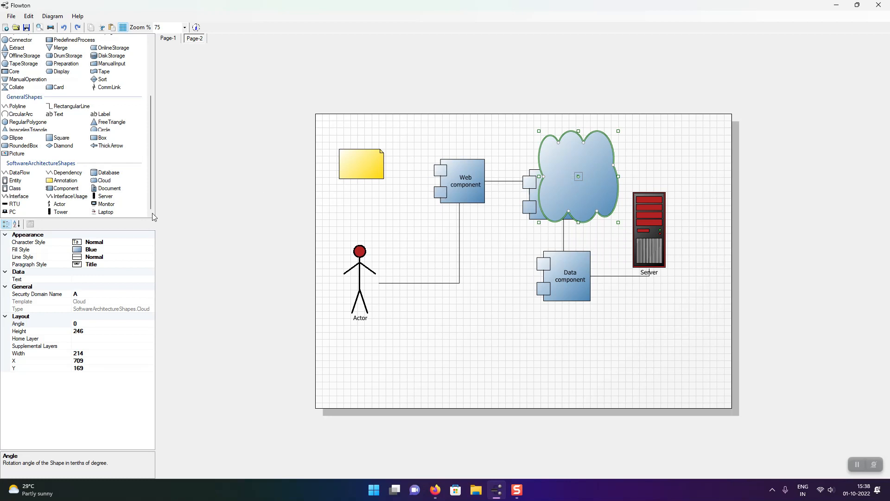
Add a third page to the diagram and place an Entity shape near the page's upper-left corner.
right_click(193, 43)
left_click(209, 47)
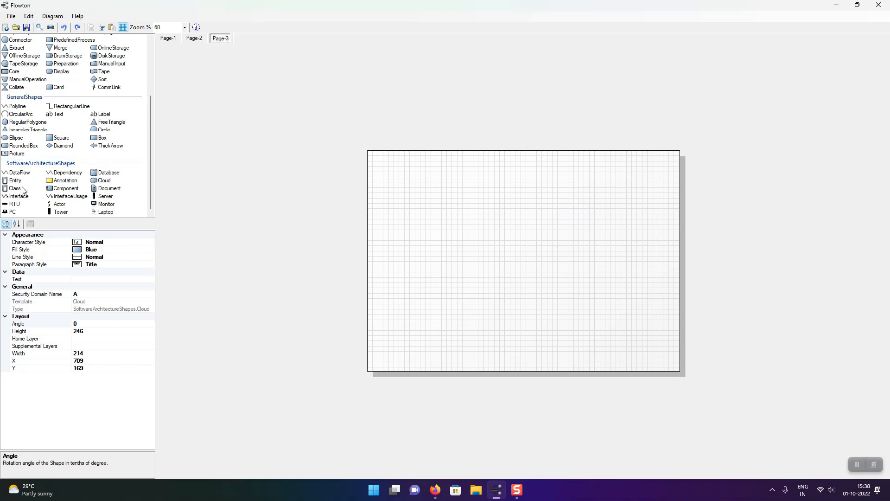
left_click_drag(15, 180, 418, 190)
left_click(418, 190)
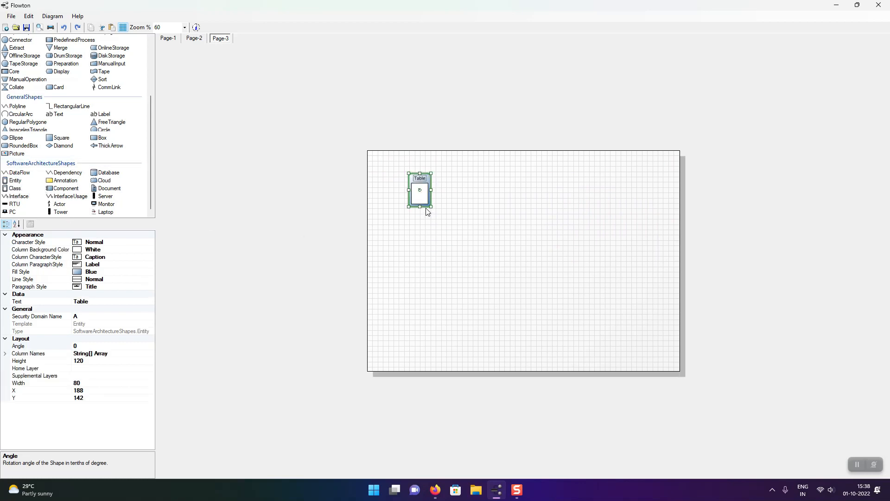
Change the Entity's title to "Employee".
scroll(391, 186, "up", 6)
left_click(289, 88)
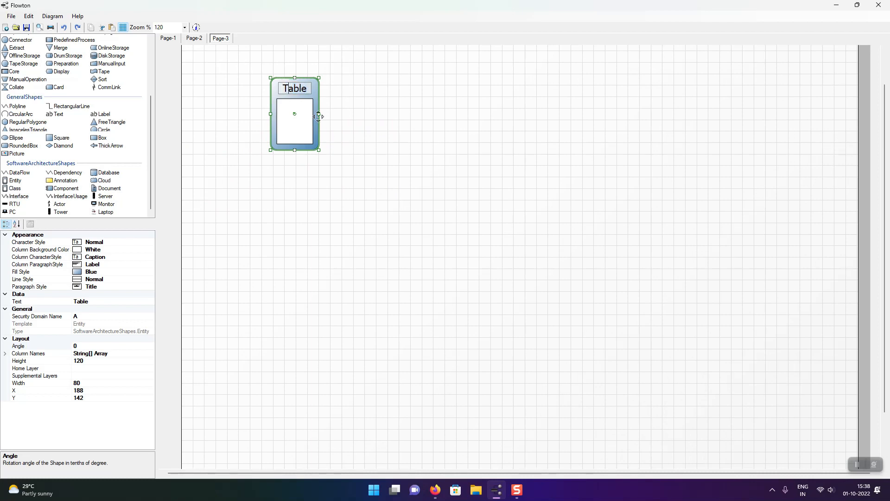
double_click(290, 89)
type("Employee")
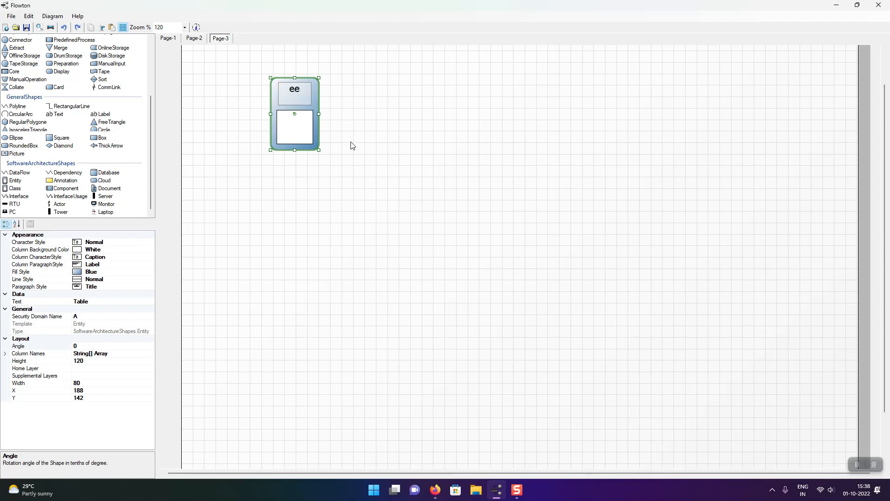
left_click(352, 139)
left_click(308, 101)
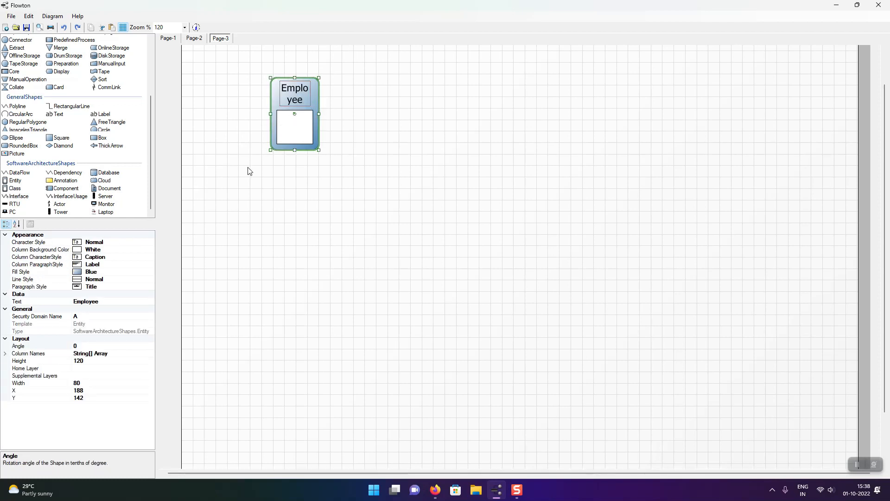
Set the Employee entity's column names to EMPID, EMPNAME, DOB, GENDER, JOININGDATE, SALARY, DEPT and STATUS.
left_click(101, 353)
left_click(149, 354)
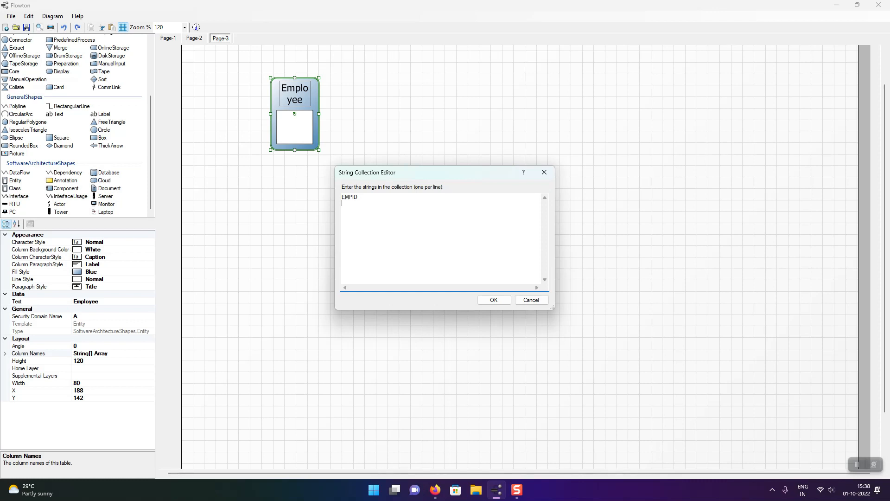
key("Return")
type("DOB")
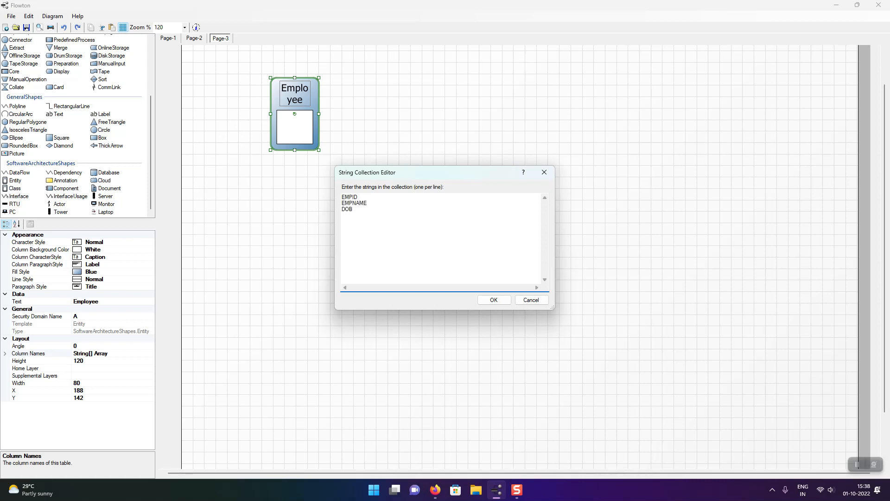
key("Return")
type("GENDER")
key("Return")
type("JOININGDATE")
key("Return")
type("SALARY")
key("Return")
type("DEPT ACTIVE")
key("shift+Home")
type("STATUS")
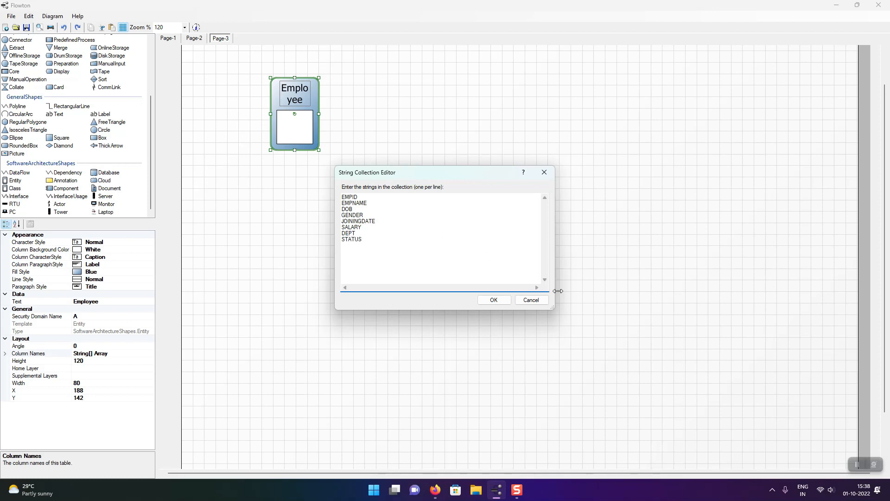
left_click(485, 300)
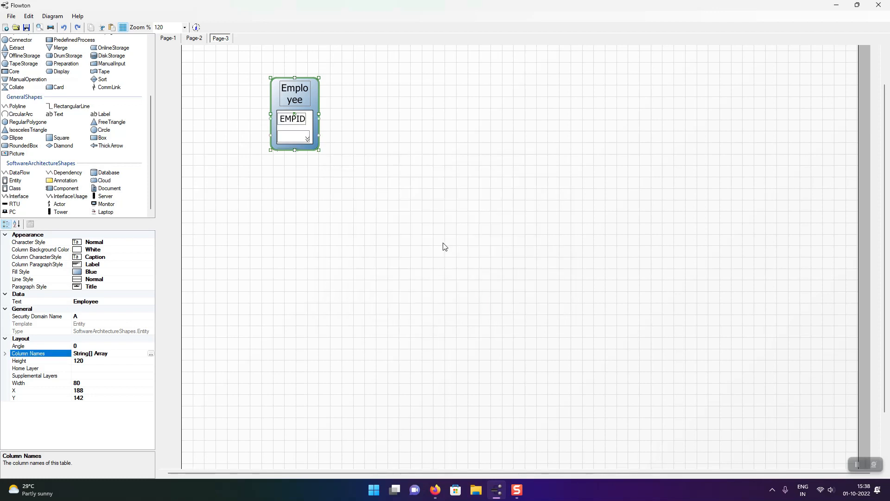
Enlarge the Employee entity to about 94 wide by 304 high to fit all its columns.
left_click(307, 140)
mouse_move(317, 149)
left_mouse_down()
mouse_move(320, 225)
mouse_move(320, 146)
left_mouse_up()
left_click(338, 152)
left_click(318, 115)
left_click_drag(321, 147, 342, 255)
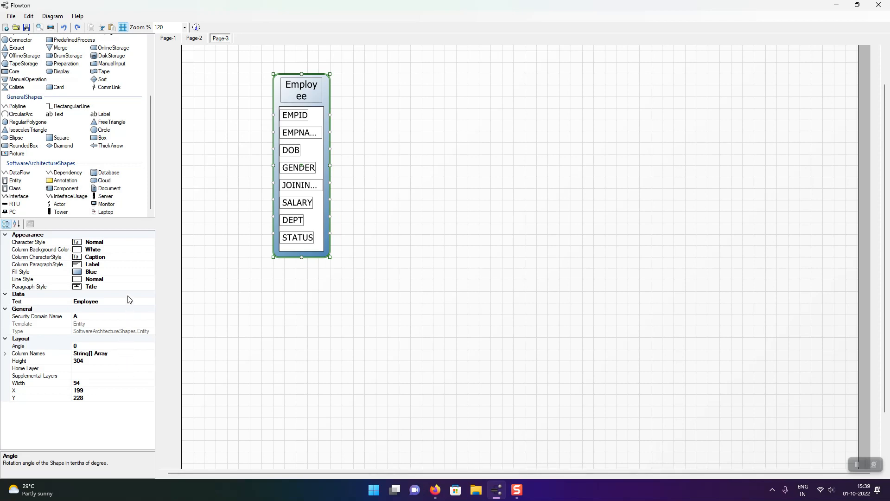
Set the Employee entity's fill style to Transparent and move it slightly up and to the left.
left_click(110, 272)
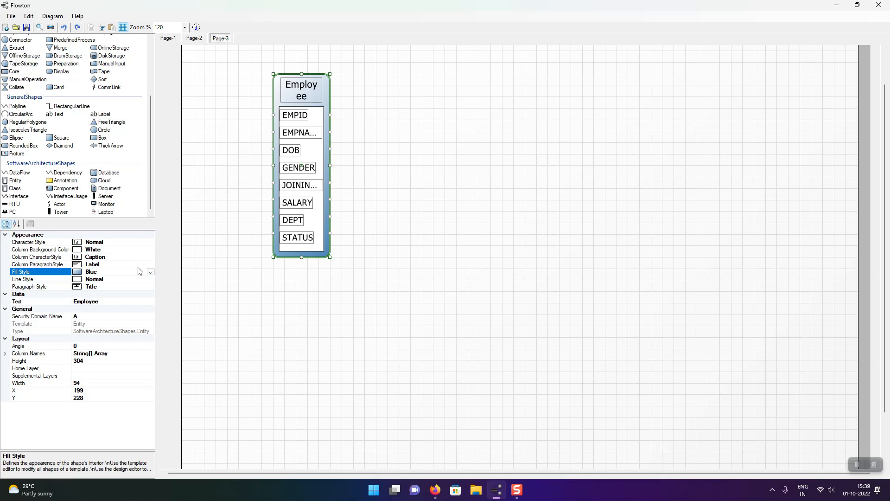
left_click(150, 272)
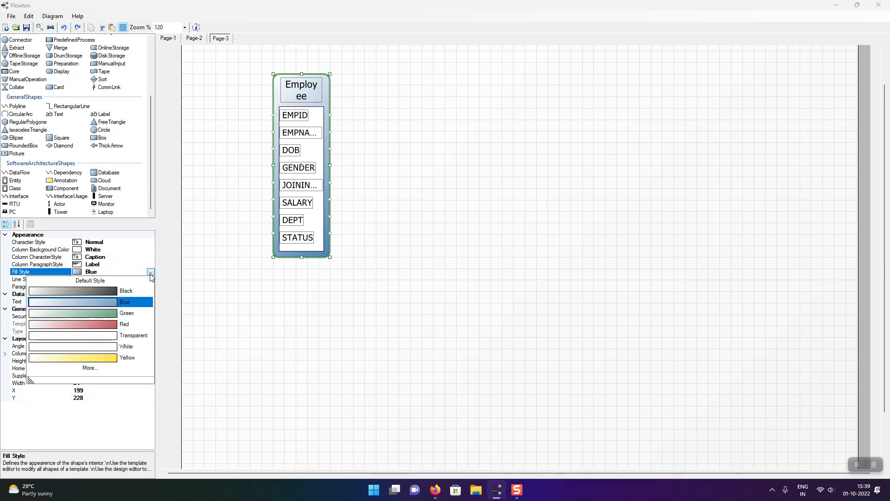
left_click(123, 335)
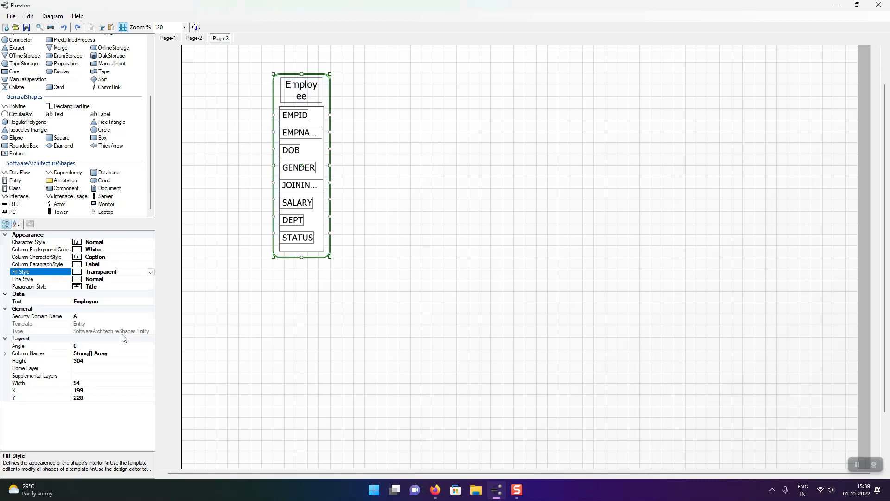
left_click(387, 187)
left_click(304, 90)
left_click_drag(313, 88, 284, 77)
left_click(318, 122)
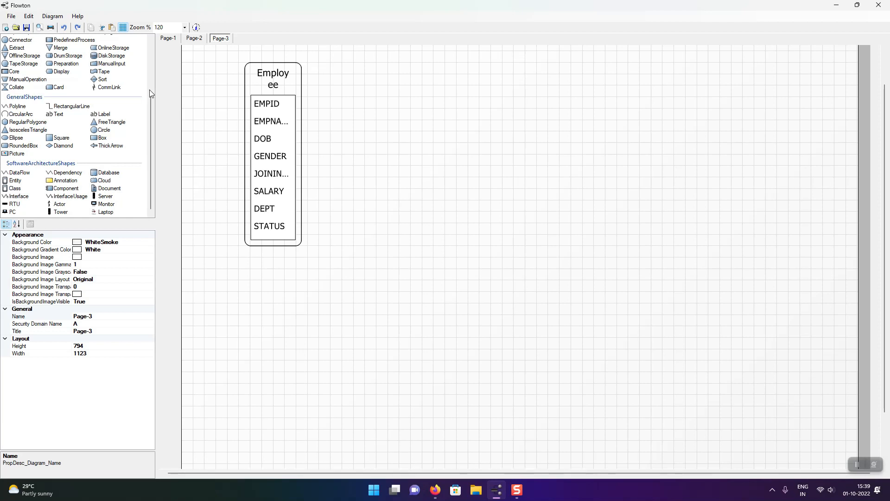
Save the diagram in the Documents folder as a Flowton file named "Mynewdiag".
left_click(26, 28)
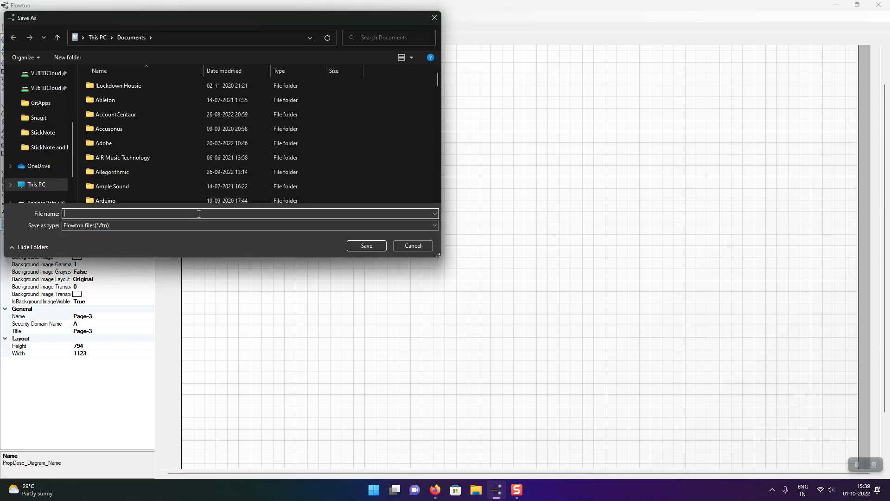
type("mY")
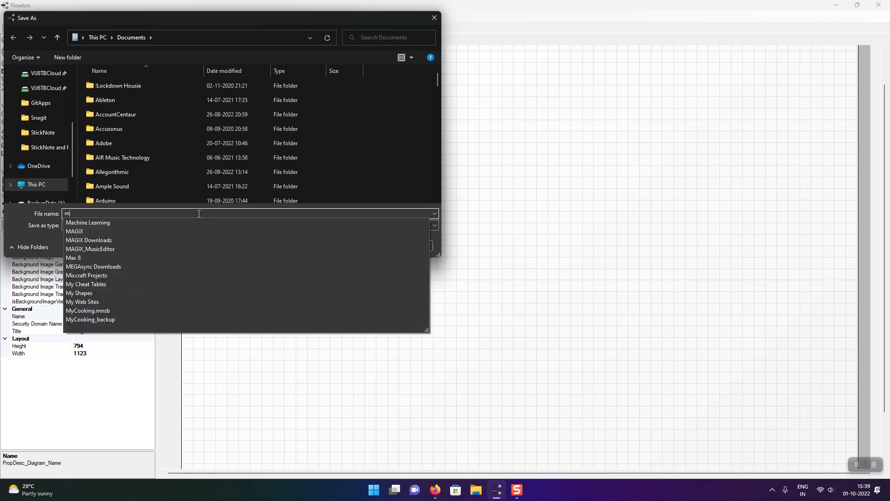
key("BackSpace")
key("BackSpace")
type("Myndw")
key("BackSpace")
key("BackSpace")
type("ewdiag")
key("Return")
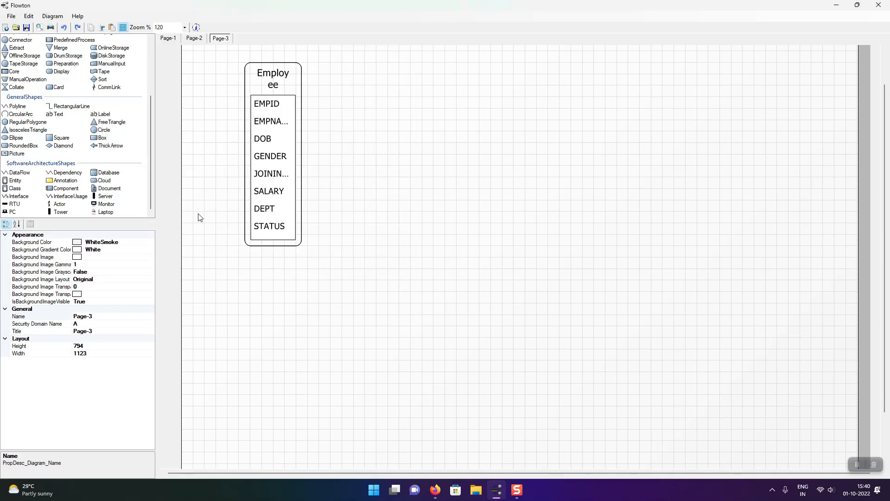
Examine the export formats for the current page and the file types for exporting all pages, without exporting anything.
left_click(11, 18)
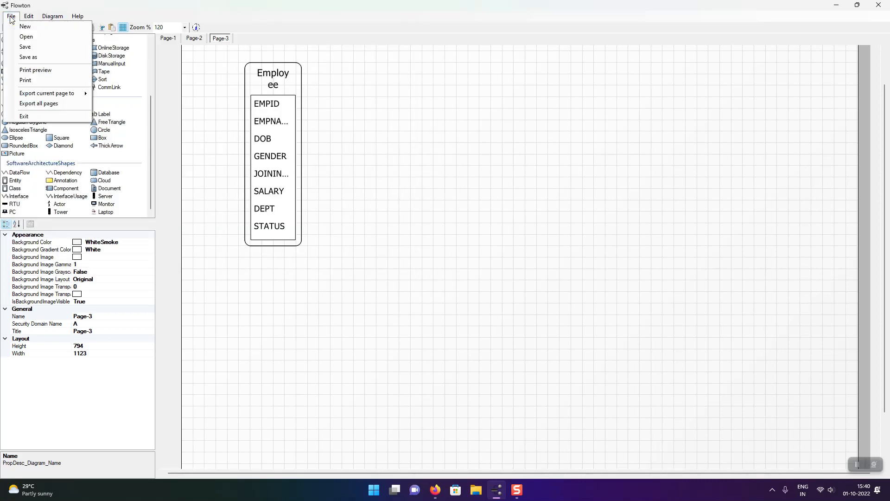
left_click(50, 95)
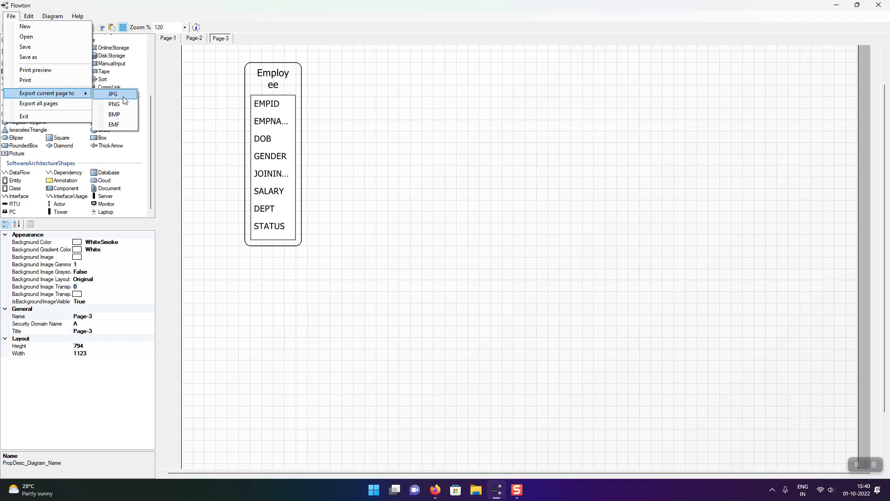
left_click(79, 107)
left_click(166, 225)
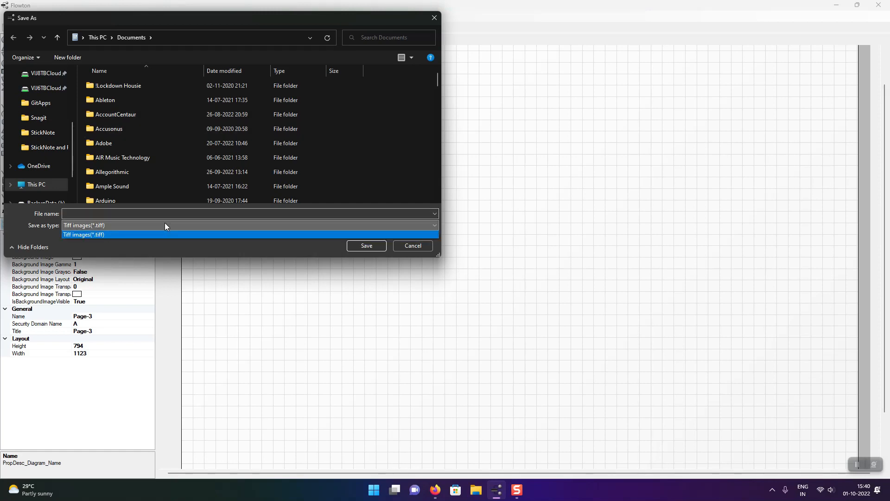
key("Escape")
key("Escape")
Open the diagram's print preview, show all three pages side by side, and close the preview.
left_click(11, 17)
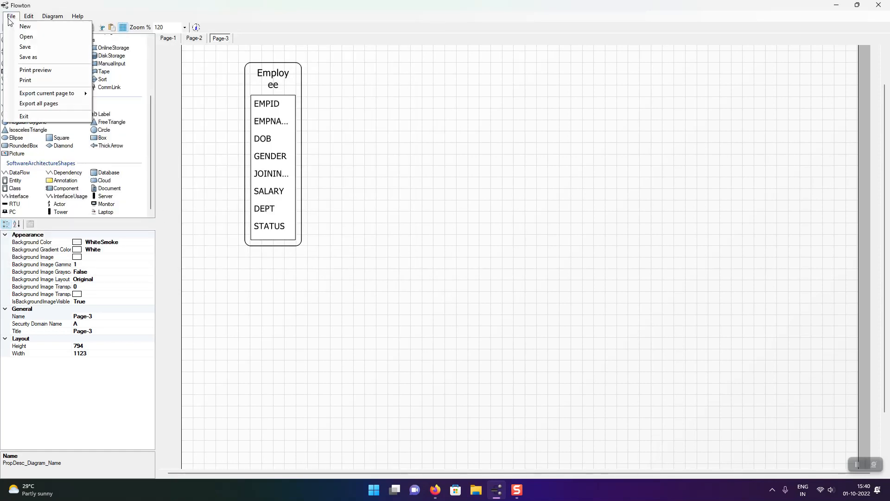
left_click(36, 72)
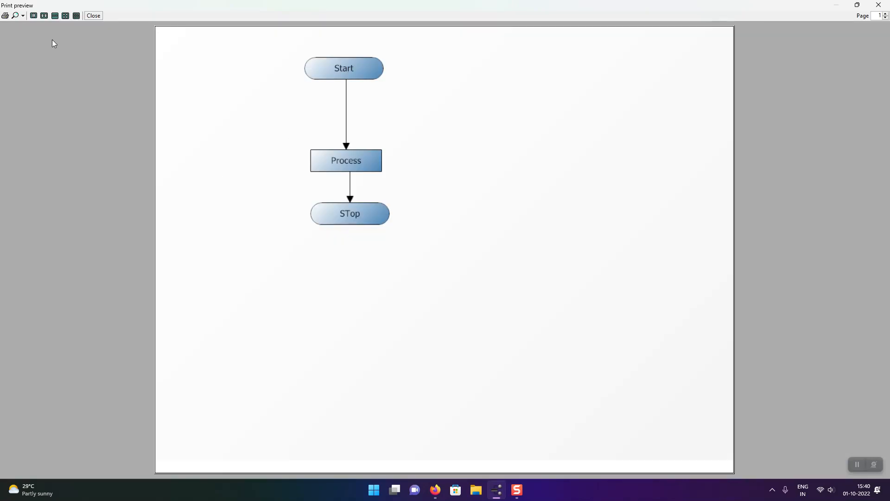
left_click(76, 16)
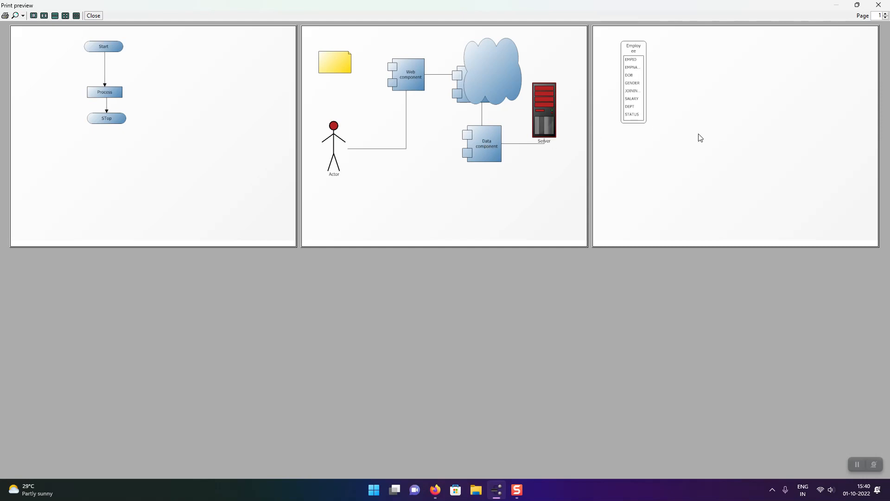
left_click(879, 5)
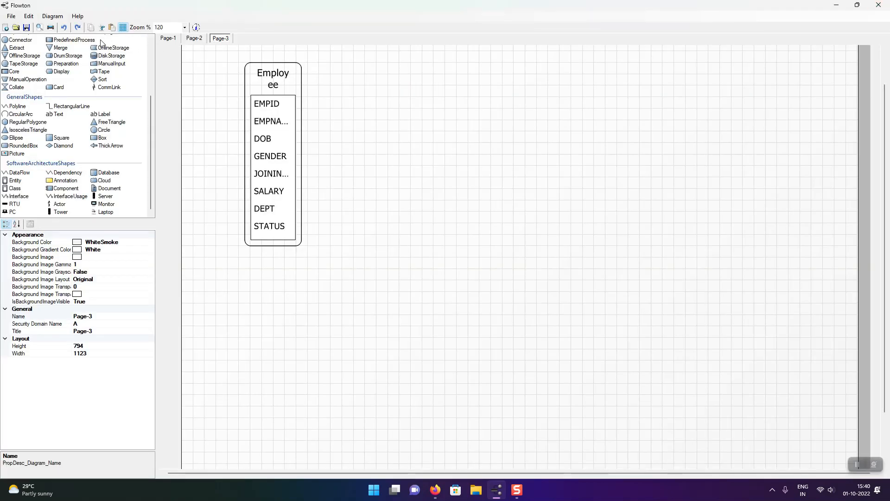
left_click(37, 18)
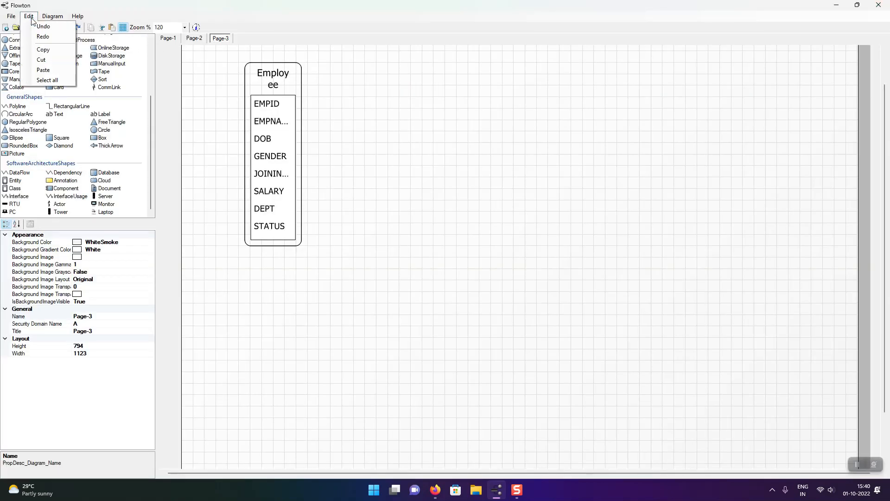
mouse_move(13, 18)
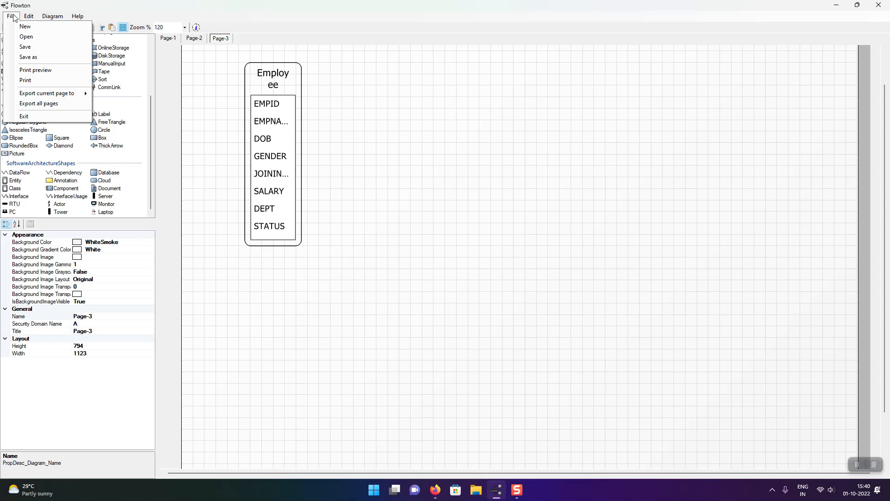
left_click(190, 105)
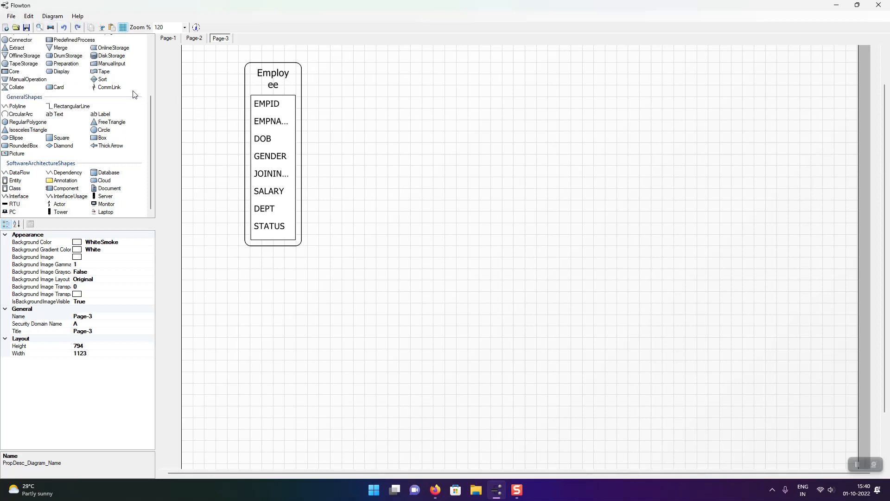
Close the current diagram and reopen Mynewdiag.ftn from the Documents folder, viewing its Page-2 and Page-3.
left_click(6, 29)
left_click(532, 304)
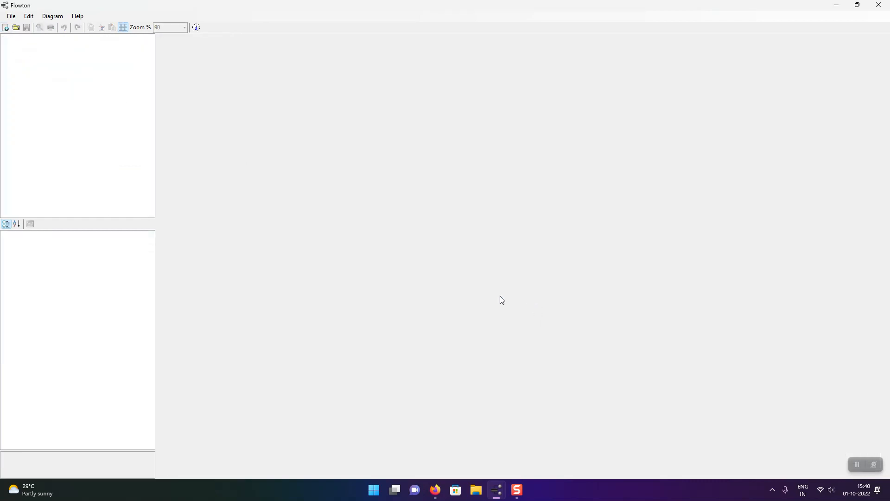
left_click(17, 28)
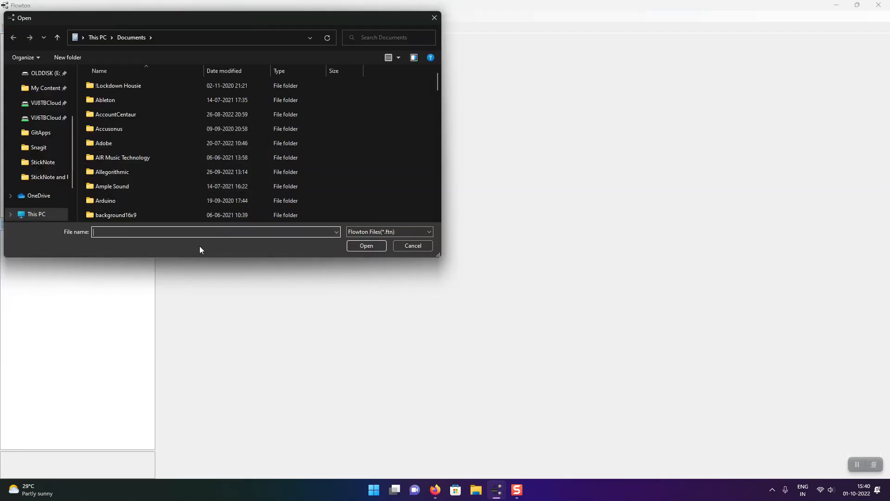
type("mynew")
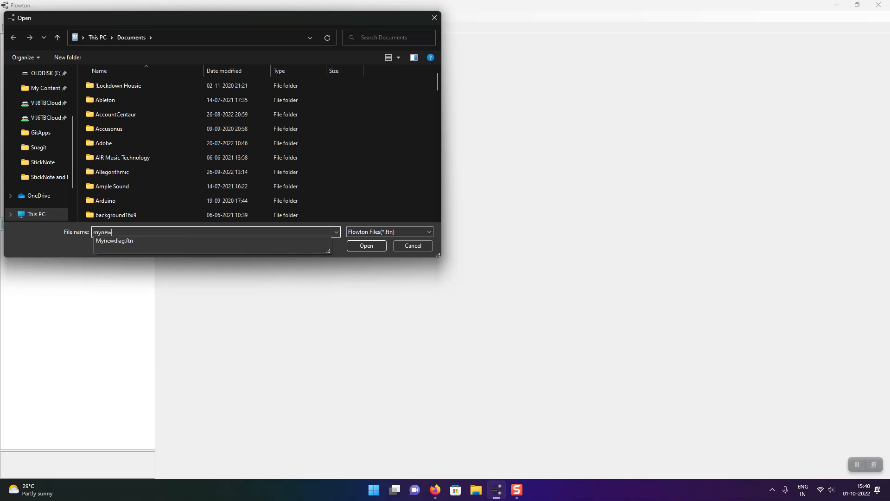
left_click(162, 237)
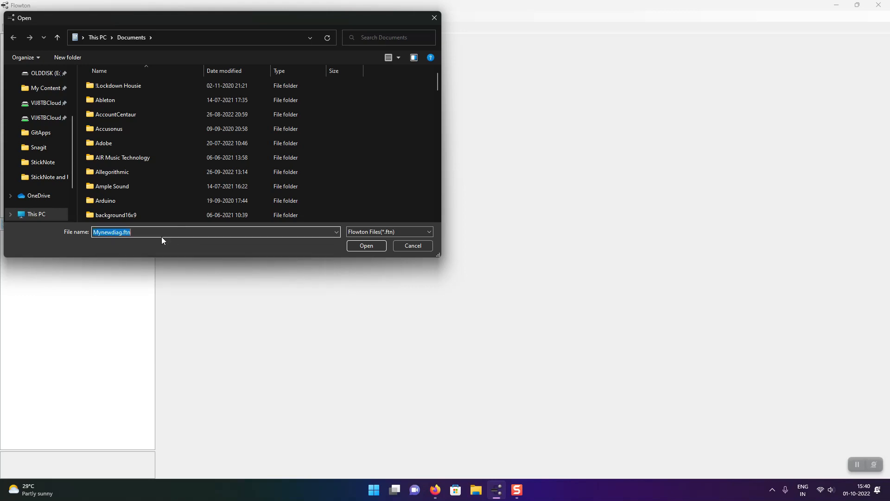
left_click(375, 248)
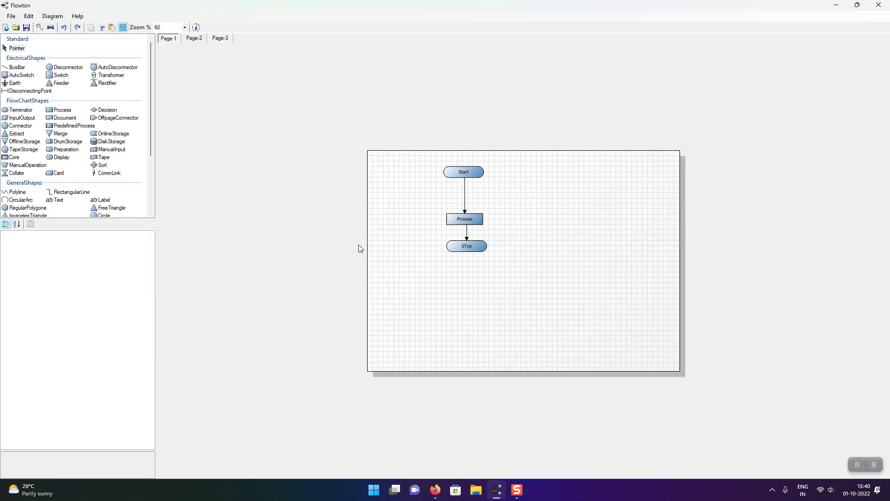
left_click(195, 40)
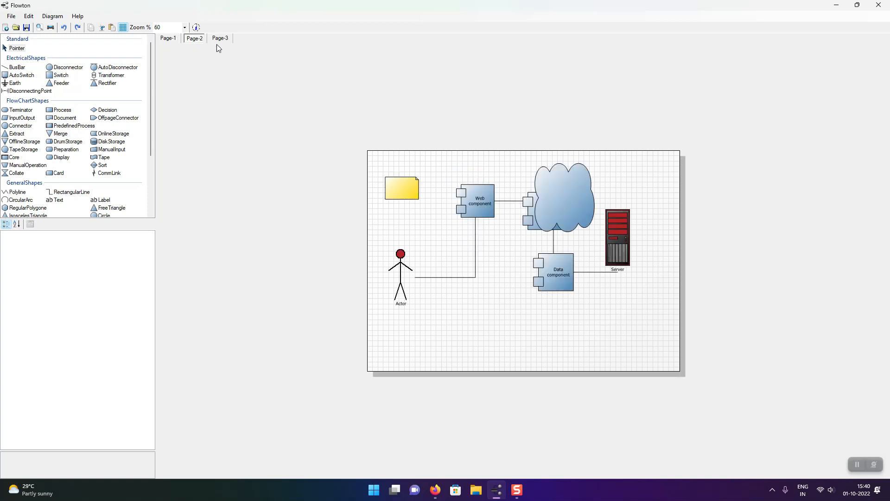
left_click(224, 40)
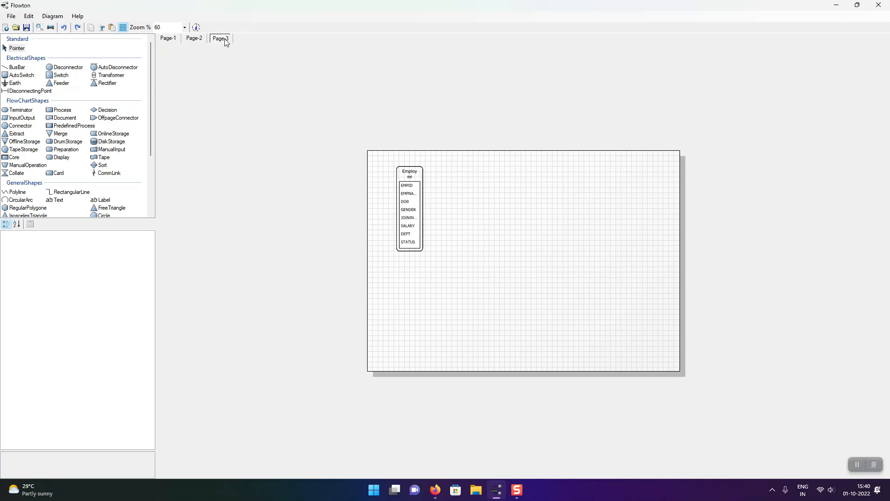